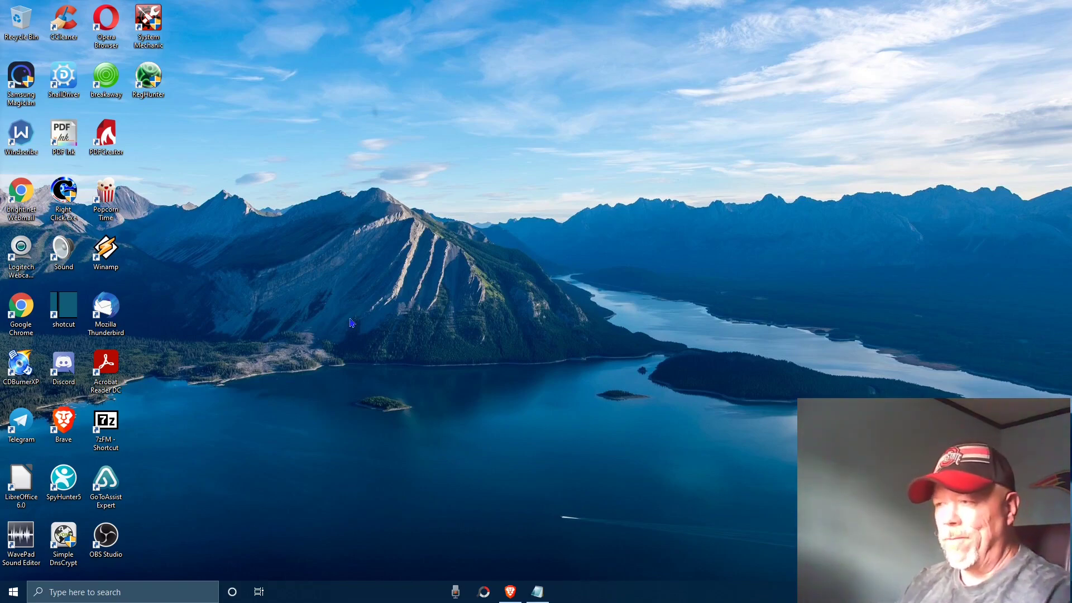
# - Switch to the Brave browser, close the YouTube channel page, and highlight the visme.co address on the Visme home page
pyautogui.click(512, 595)
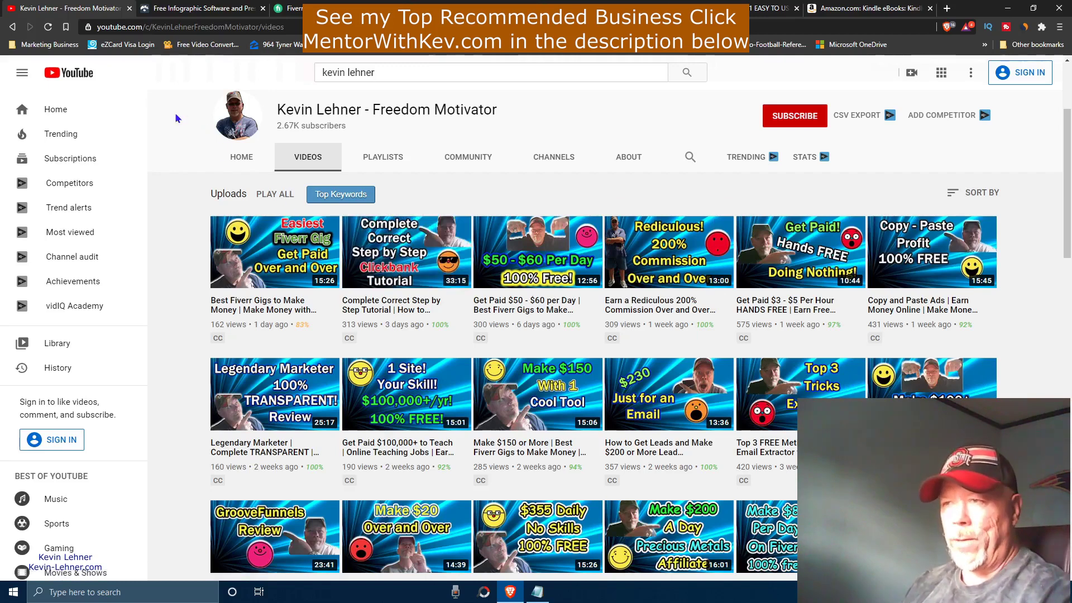
pyautogui.click(129, 9)
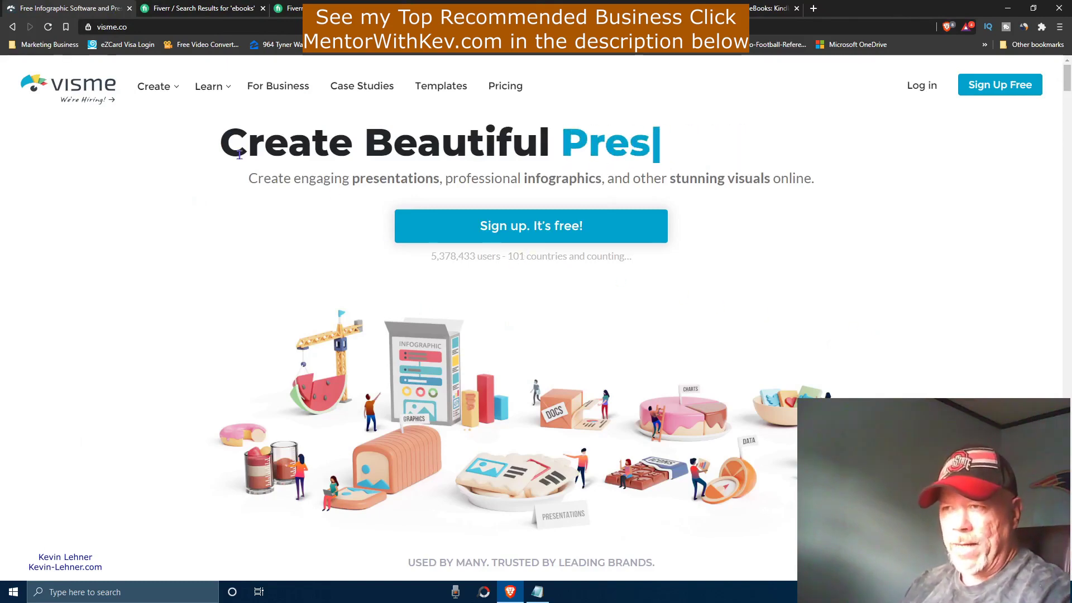
pyautogui.moveTo(127, 27); pyautogui.dragTo(96, 27)
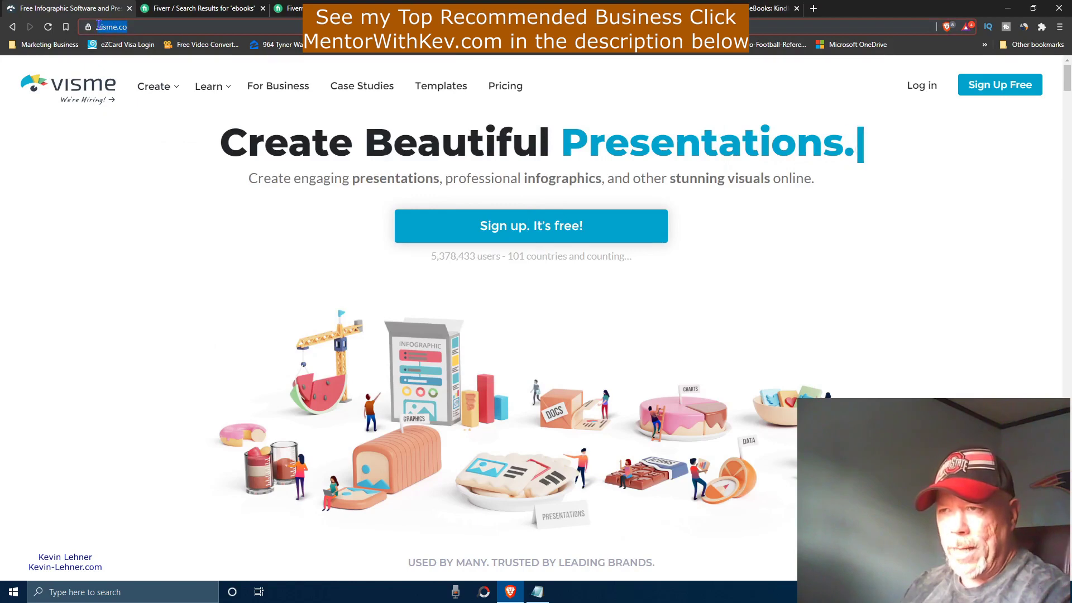
pyautogui.click(933, 330)
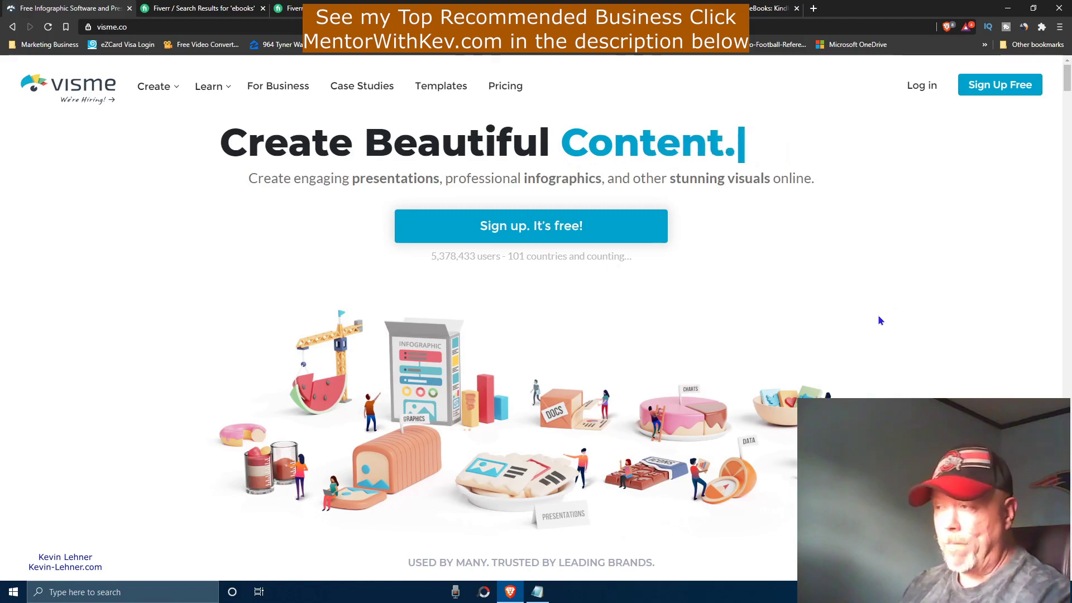
# - Look through the Visme home page, including its brand list, content types, intro video, sample graphics and design features
pyautogui.scroll(-1, 877, 317)
pyautogui.scroll(-2, 878, 319)
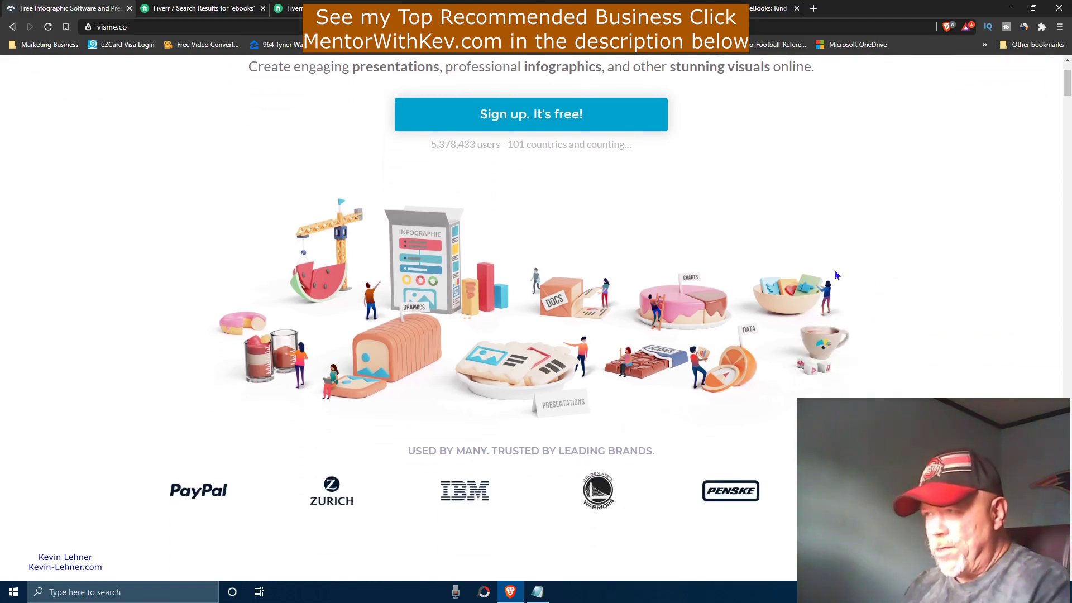
pyautogui.scroll(1, 834, 269)
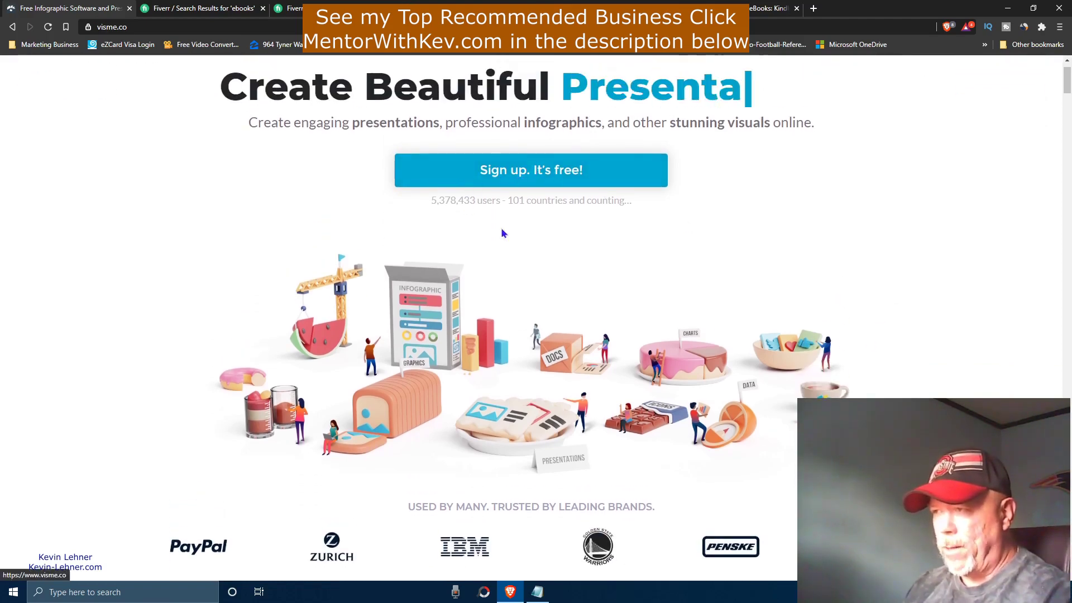
pyautogui.scroll(-2, 941, 259)
pyautogui.scroll(-4, 875, 304)
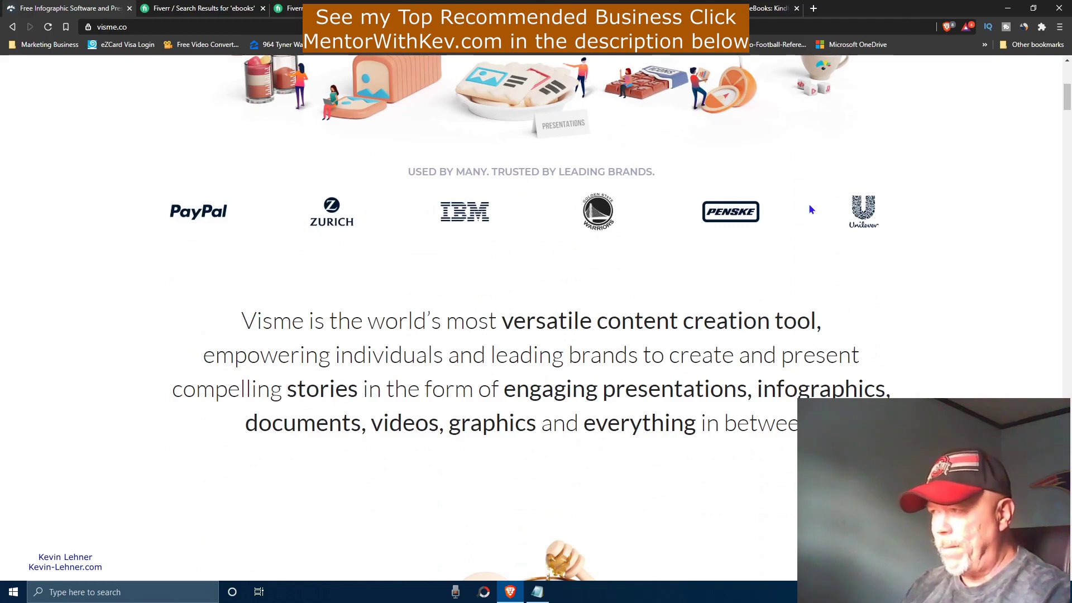
pyautogui.scroll(-2, 922, 305)
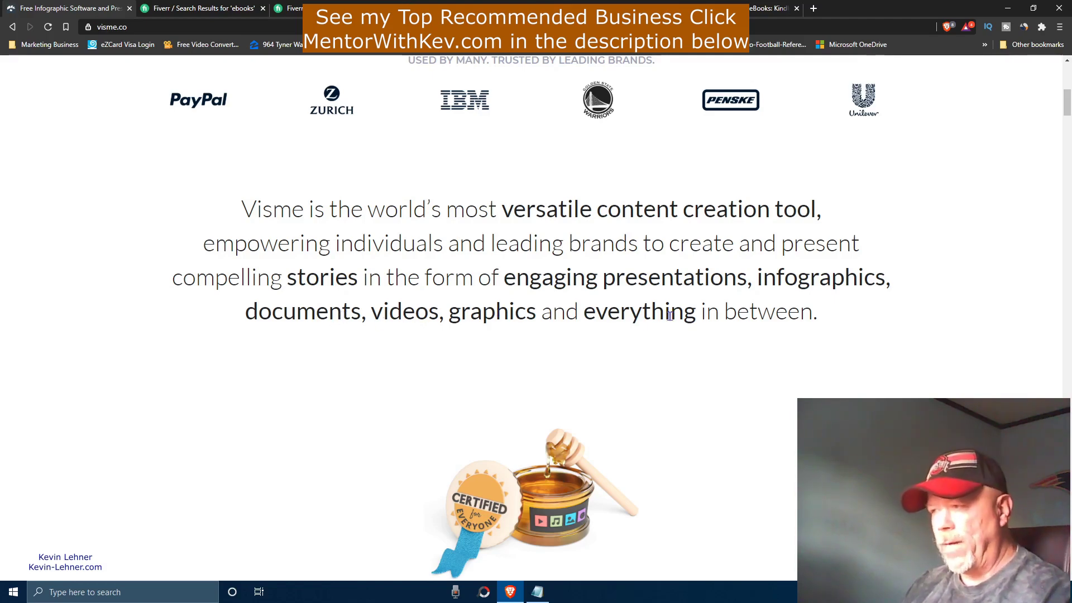
pyautogui.scroll(-3, 838, 379)
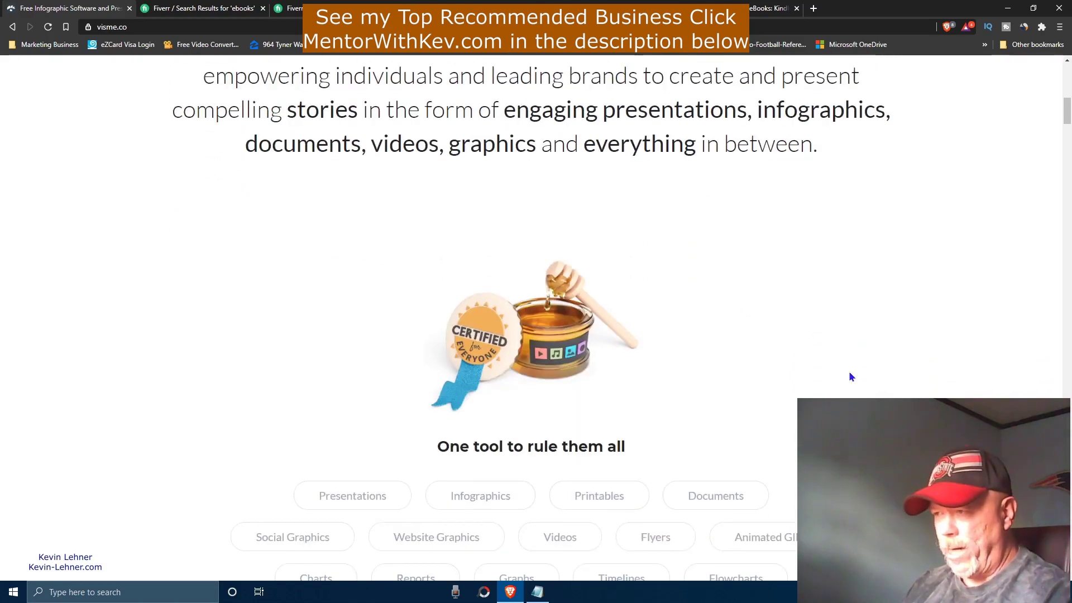
pyautogui.scroll(-4, 851, 377)
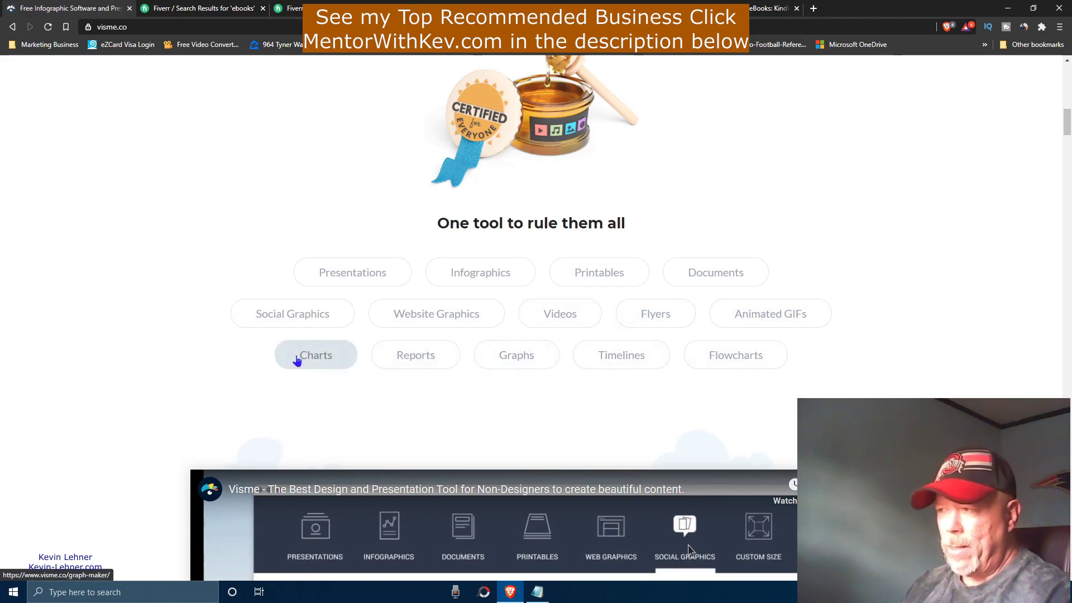
pyautogui.scroll(-7, 989, 357)
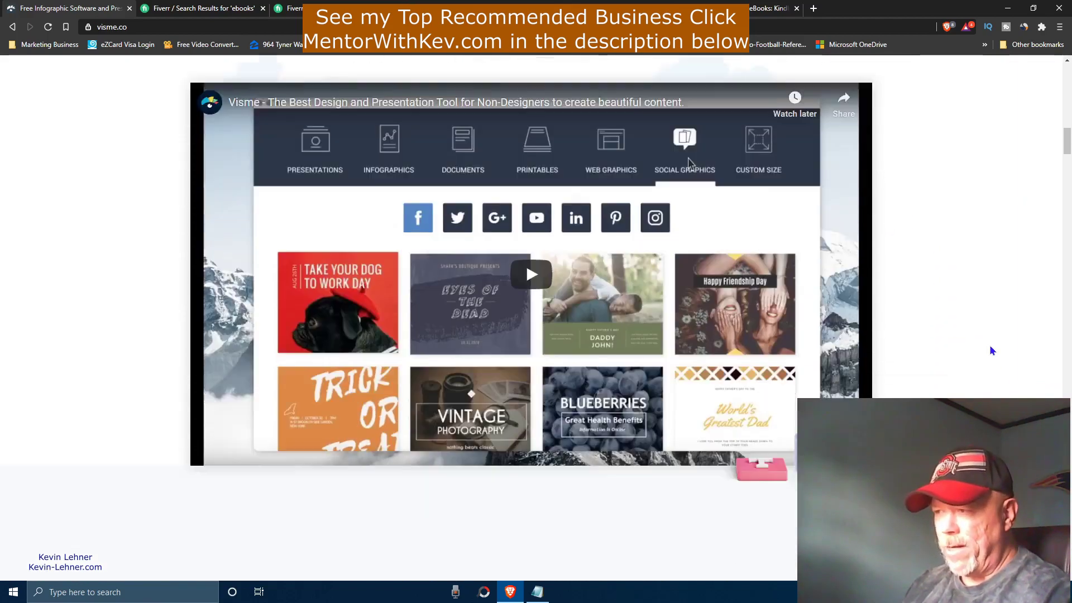
pyautogui.scroll(1, 992, 351)
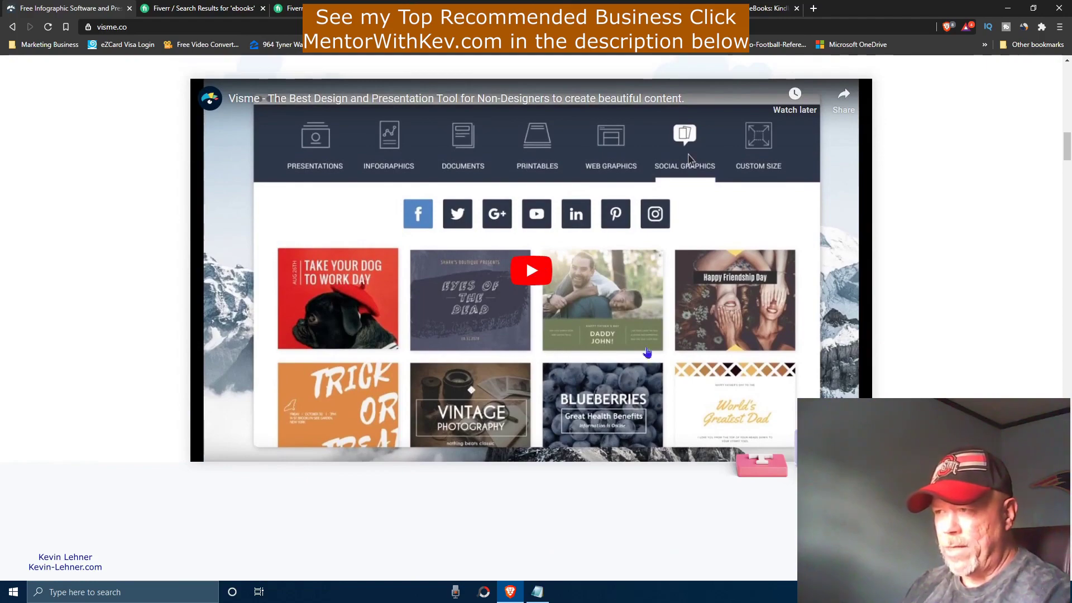
pyautogui.scroll(-7, 948, 363)
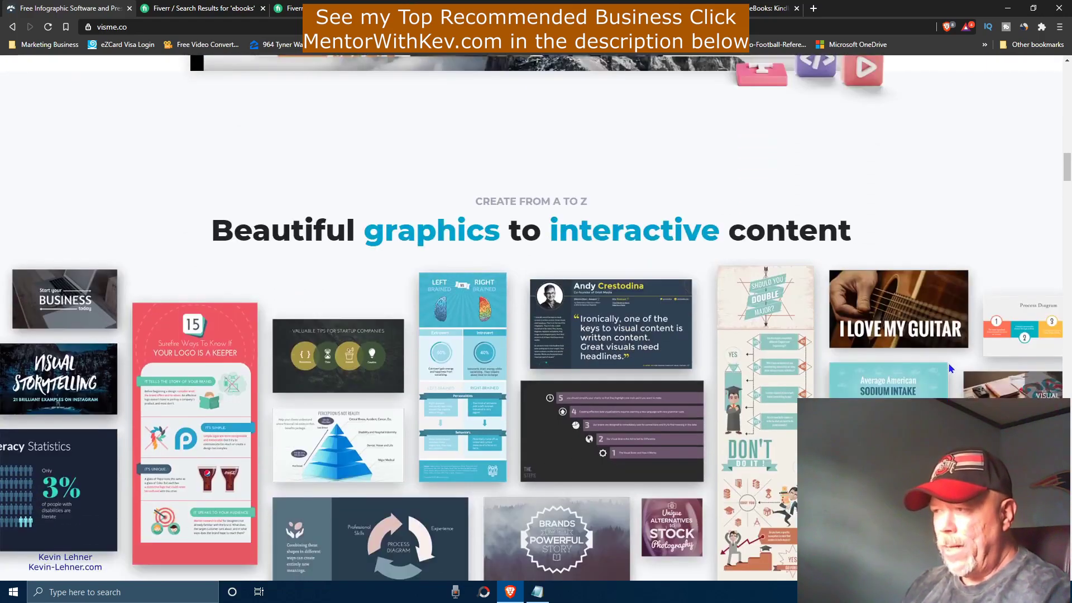
pyautogui.scroll(-2, 950, 368)
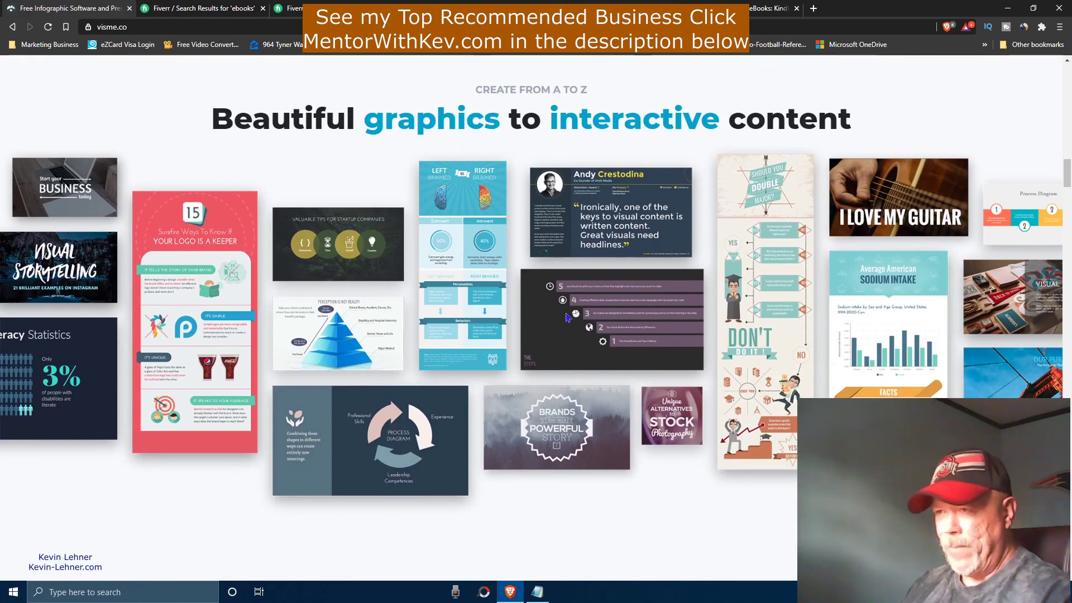
pyautogui.scroll(-7, 606, 310)
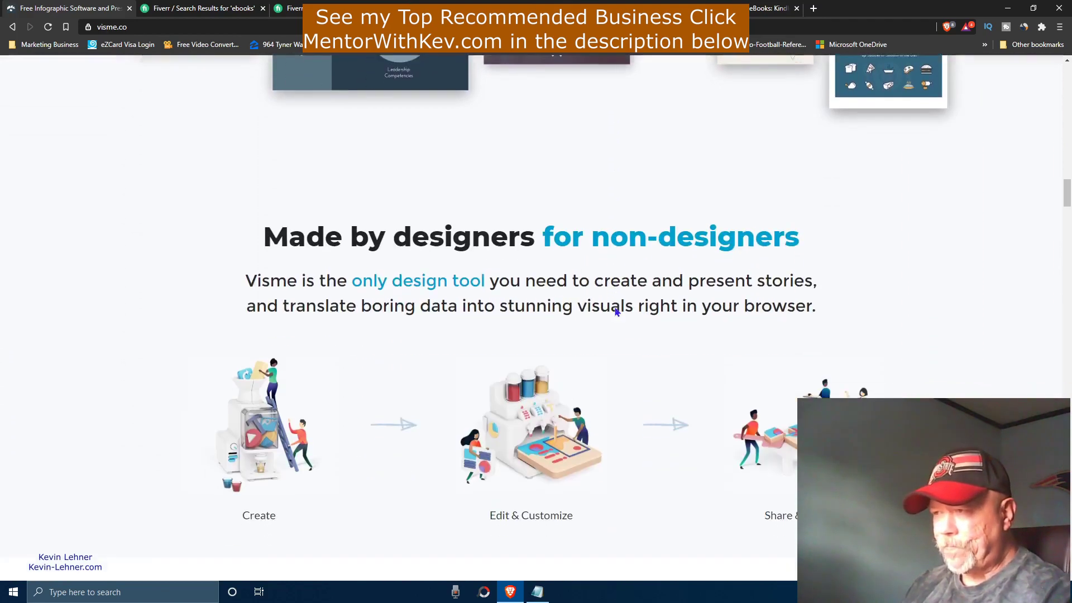
pyautogui.scroll(-2, 615, 308)
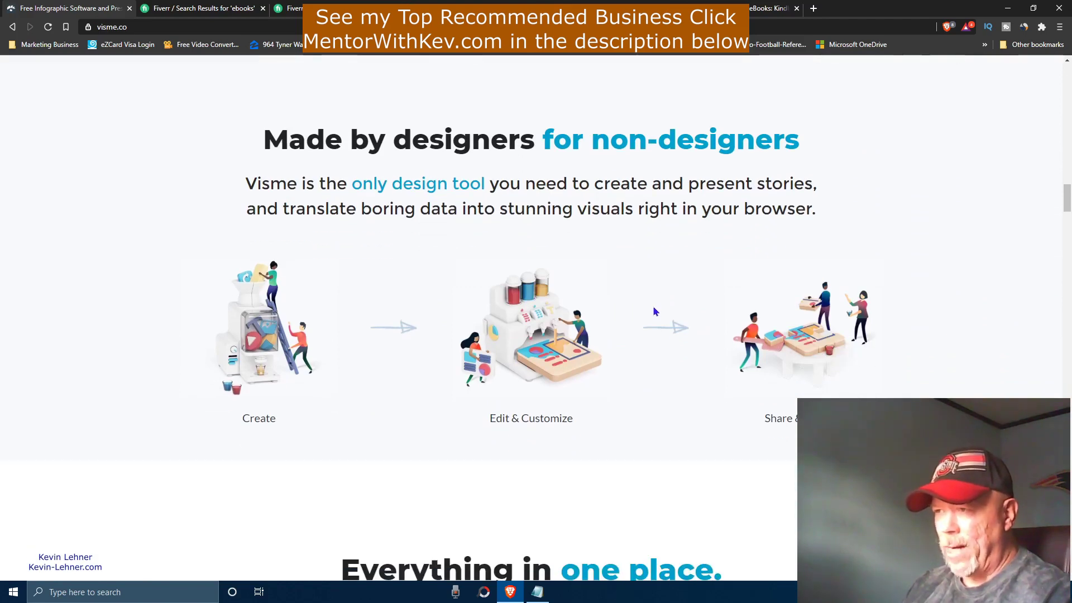
pyautogui.scroll(-7, 655, 311)
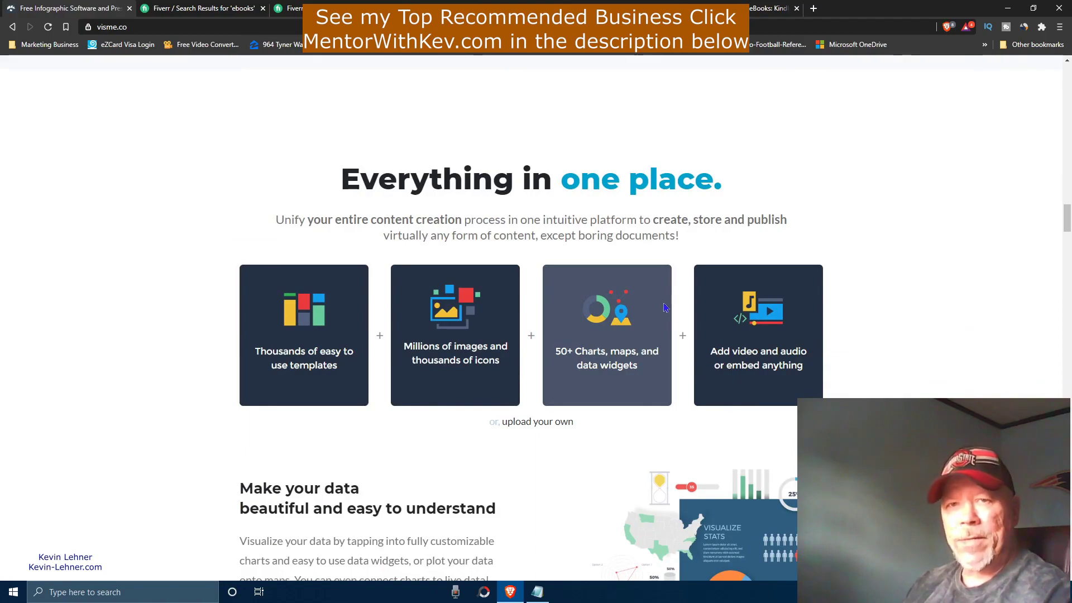
# - Return to the "One tool to rule them all" section and open the Documents page
pyautogui.scroll(15, 869, 368)
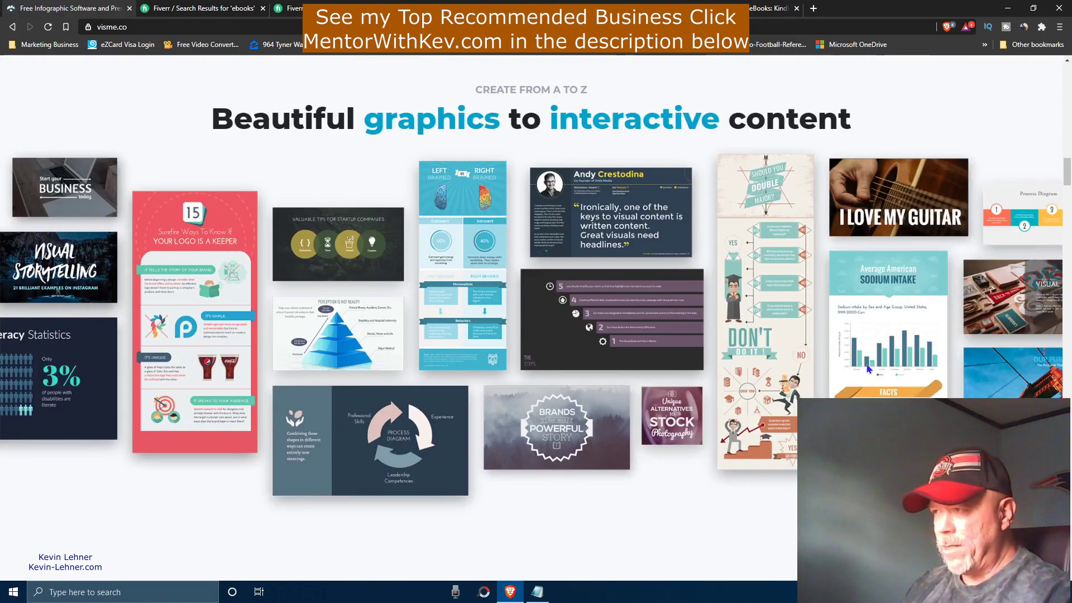
pyautogui.scroll(15, 869, 369)
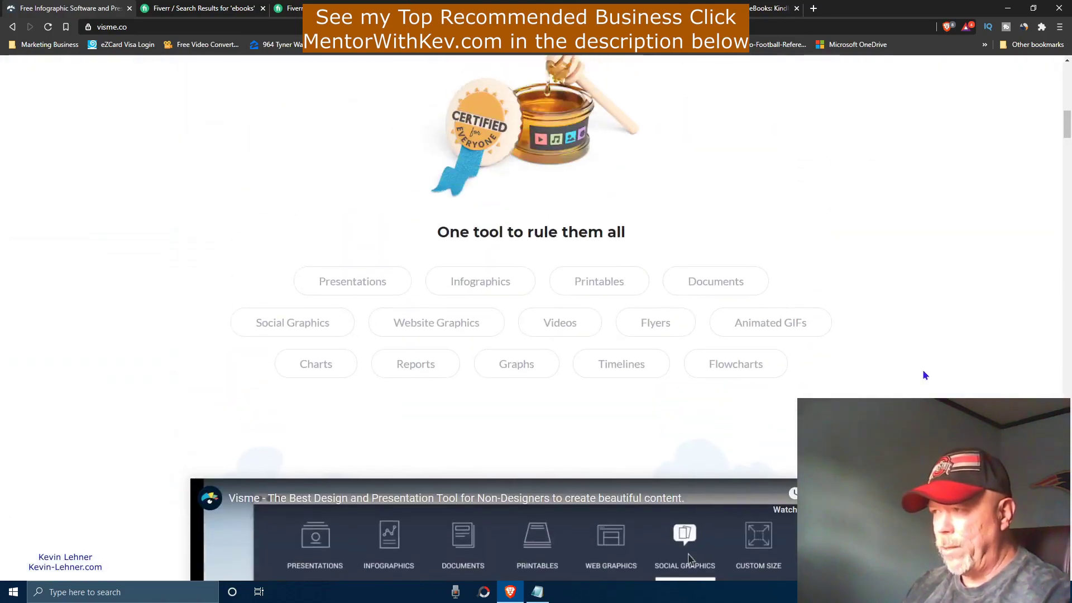
pyautogui.scroll(1, 922, 375)
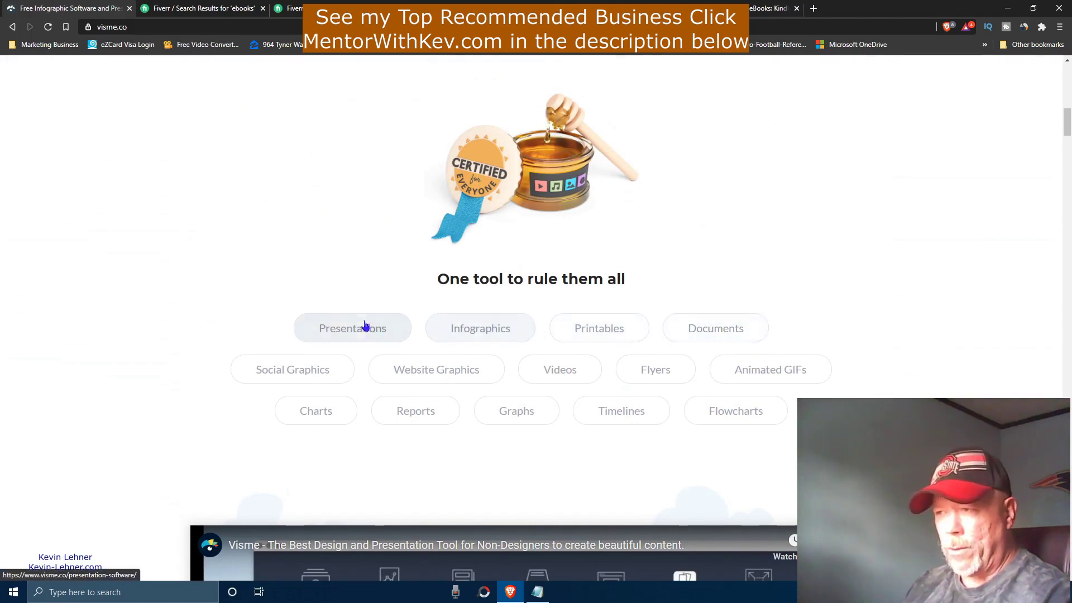
pyautogui.click(717, 333)
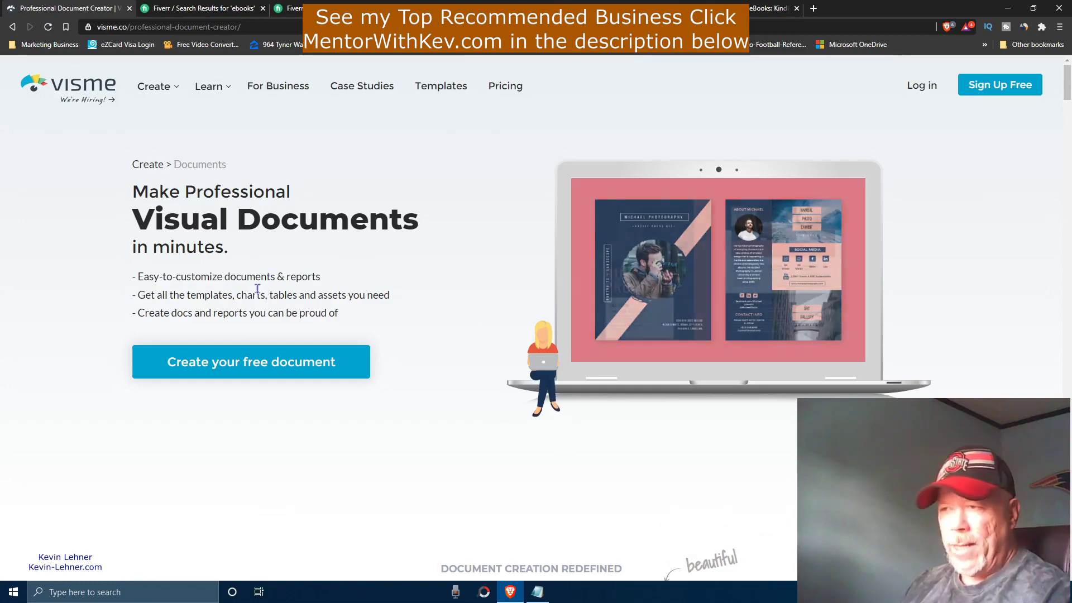
# - Examine the document creator page, highlighting the mention of ebooks and reviewing the sample documents, sharing and download options
pyautogui.scroll(-7, 460, 338)
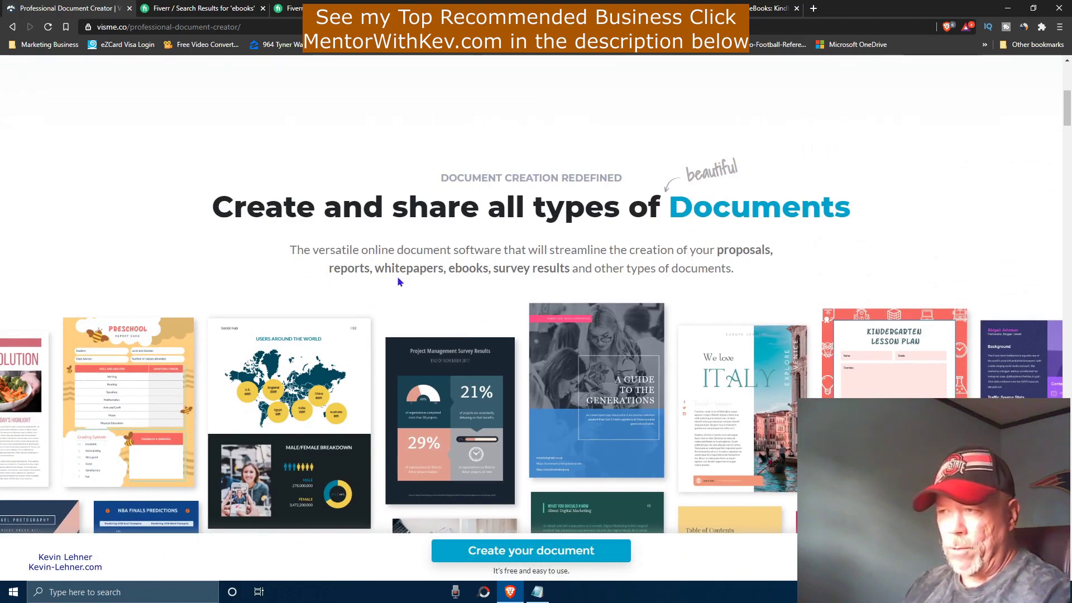
pyautogui.doubleClick(464, 268)
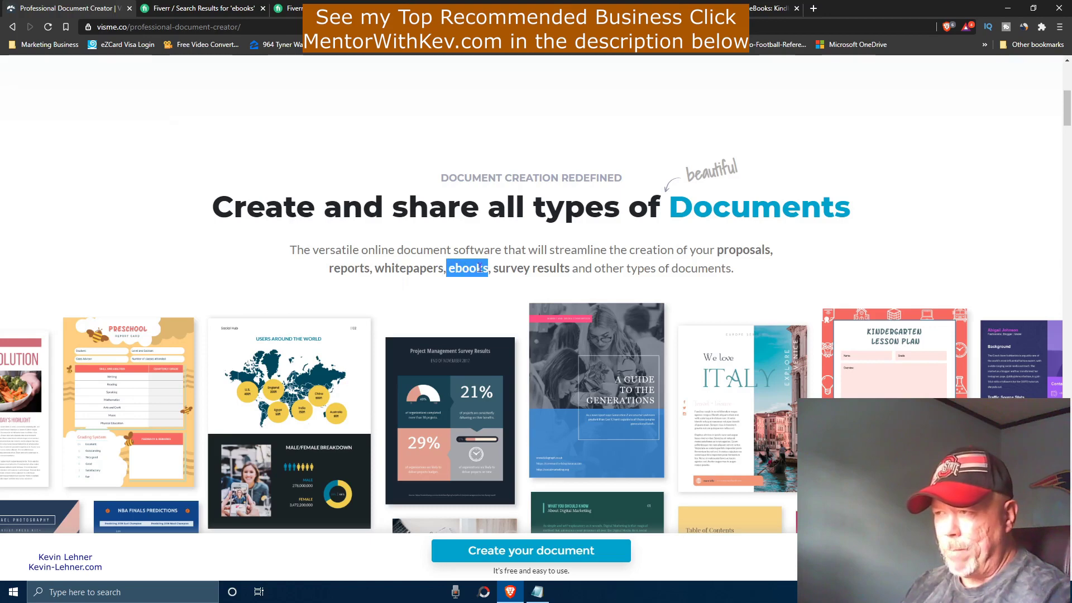
pyautogui.click(790, 273)
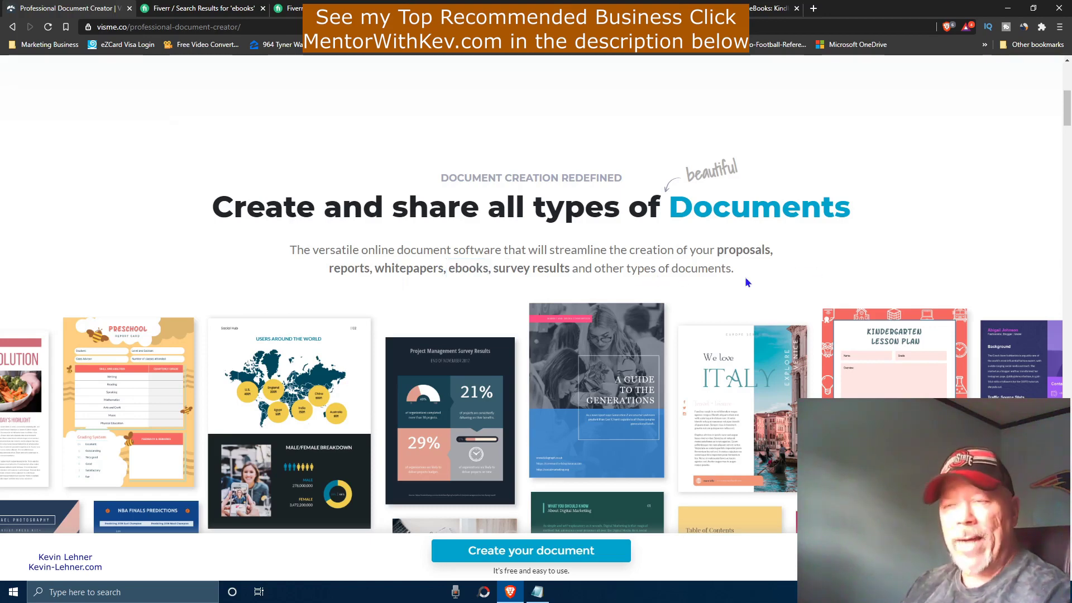
pyautogui.scroll(-4, 748, 283)
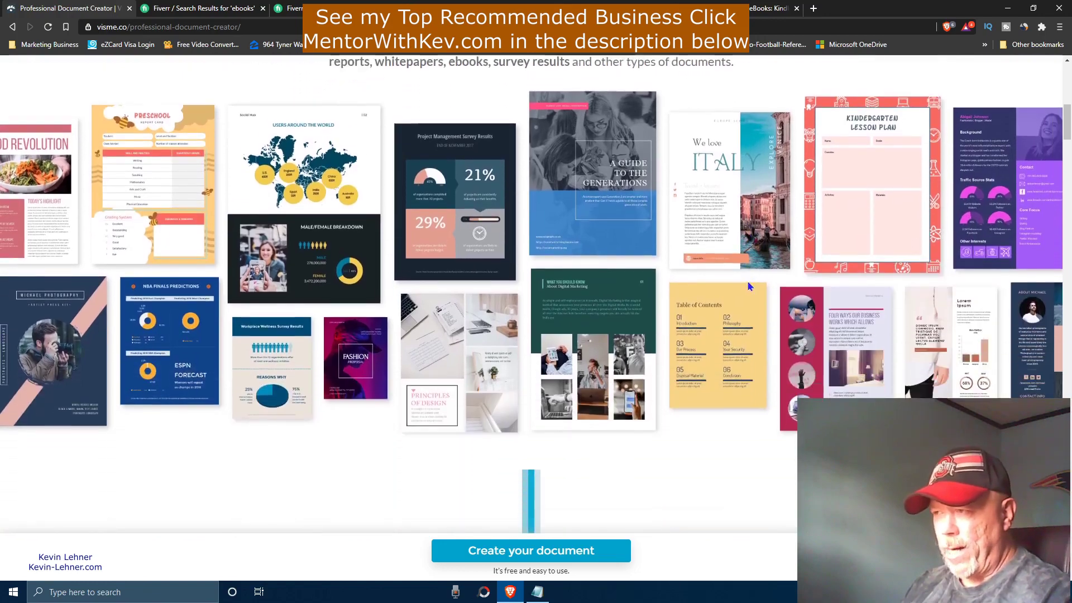
pyautogui.scroll(1, 711, 296)
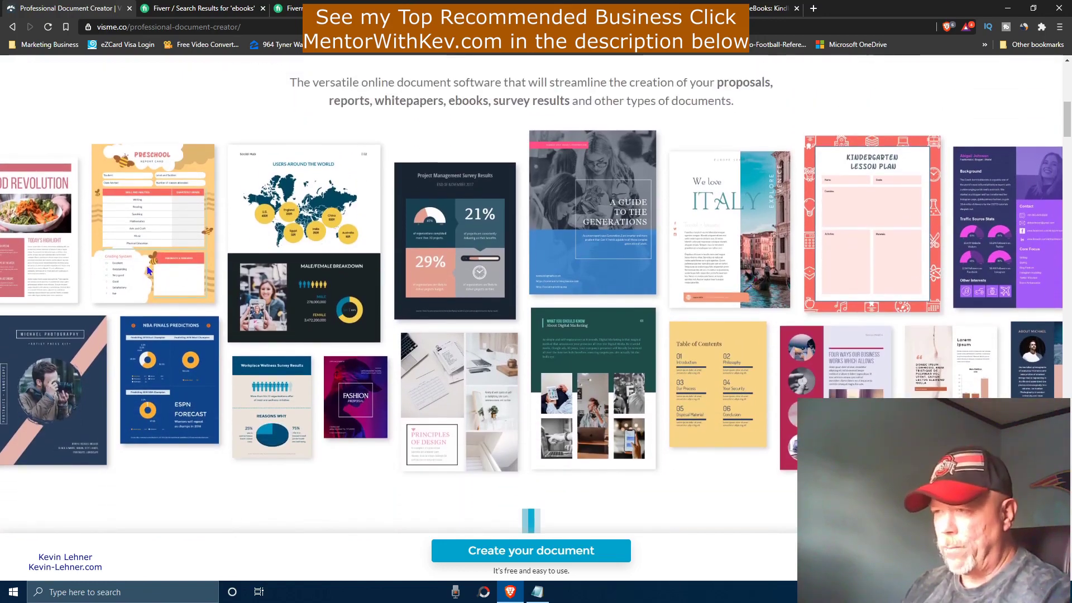
pyautogui.scroll(-9, 634, 318)
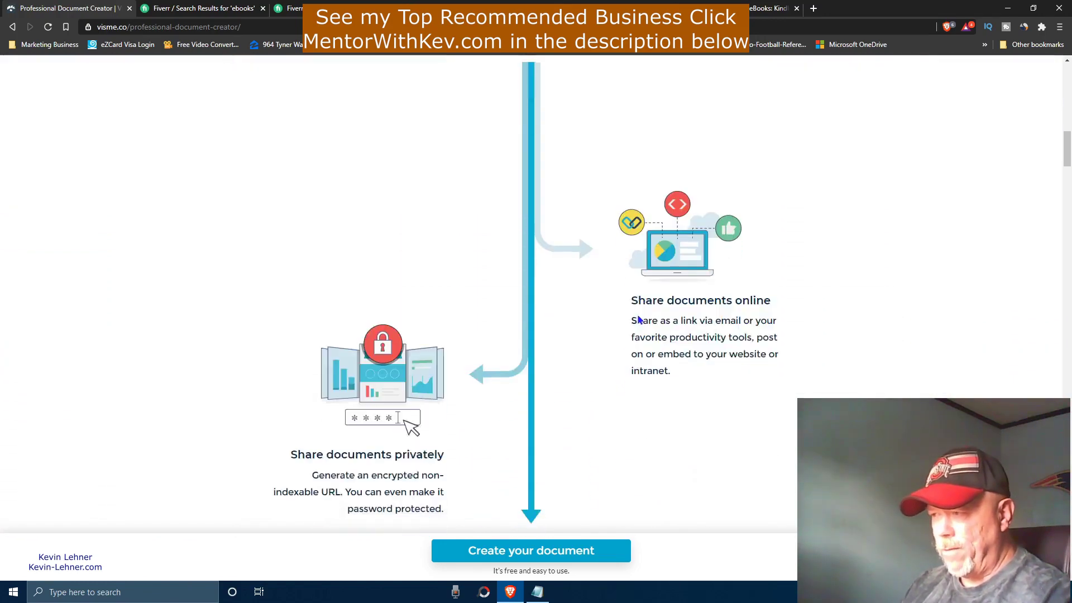
pyautogui.scroll(-5, 637, 316)
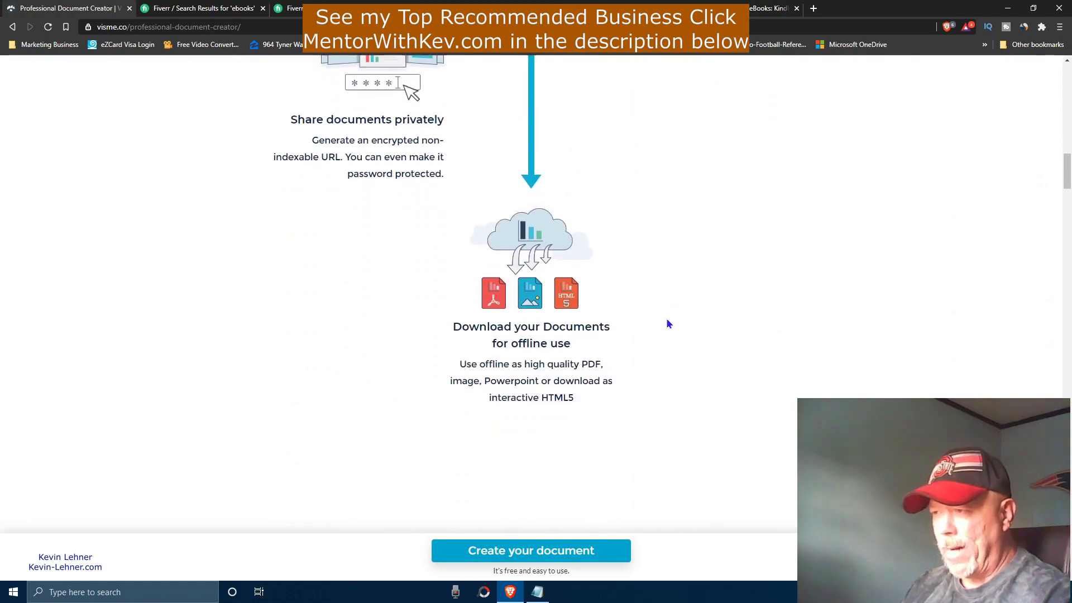
pyautogui.scroll(5, 676, 323)
pyautogui.scroll(3, 675, 320)
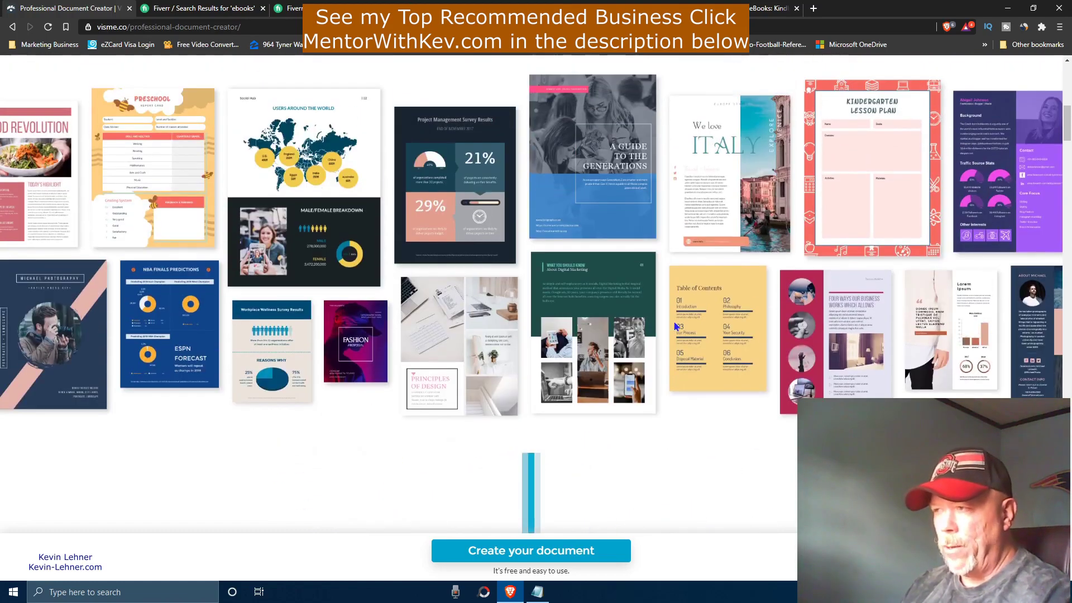
# - Start creating a document and sign up for Visme with the existing Google account
pyautogui.click(541, 551)
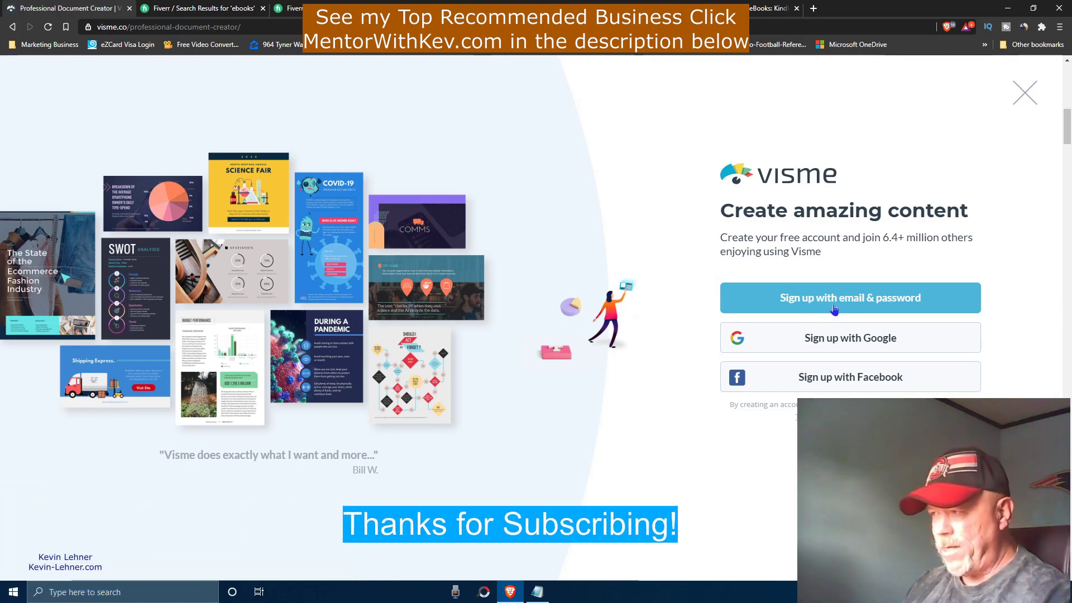
pyautogui.click(847, 341)
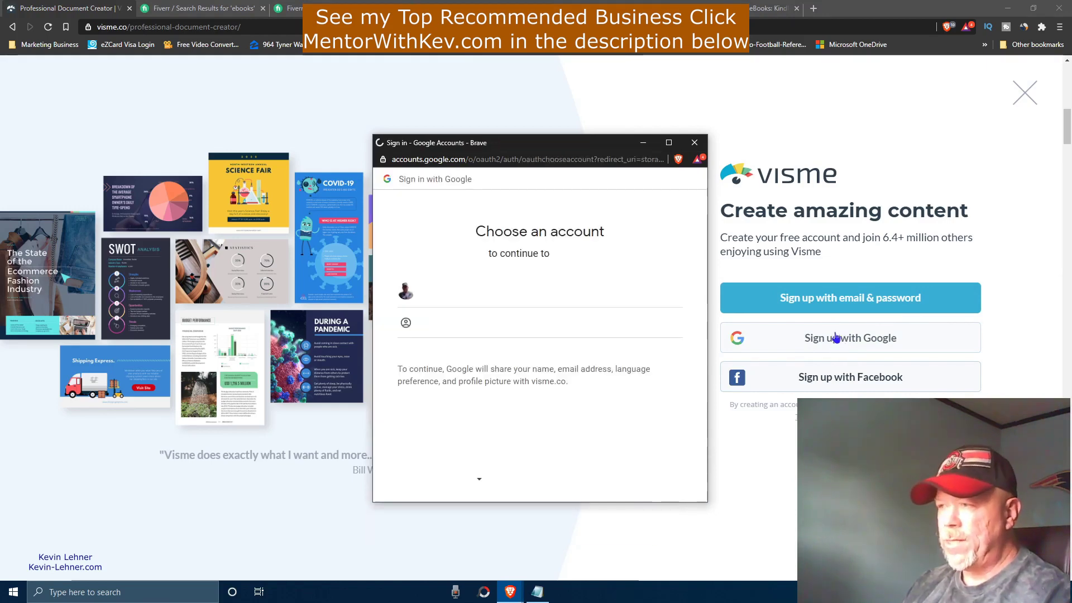
pyautogui.click(561, 289)
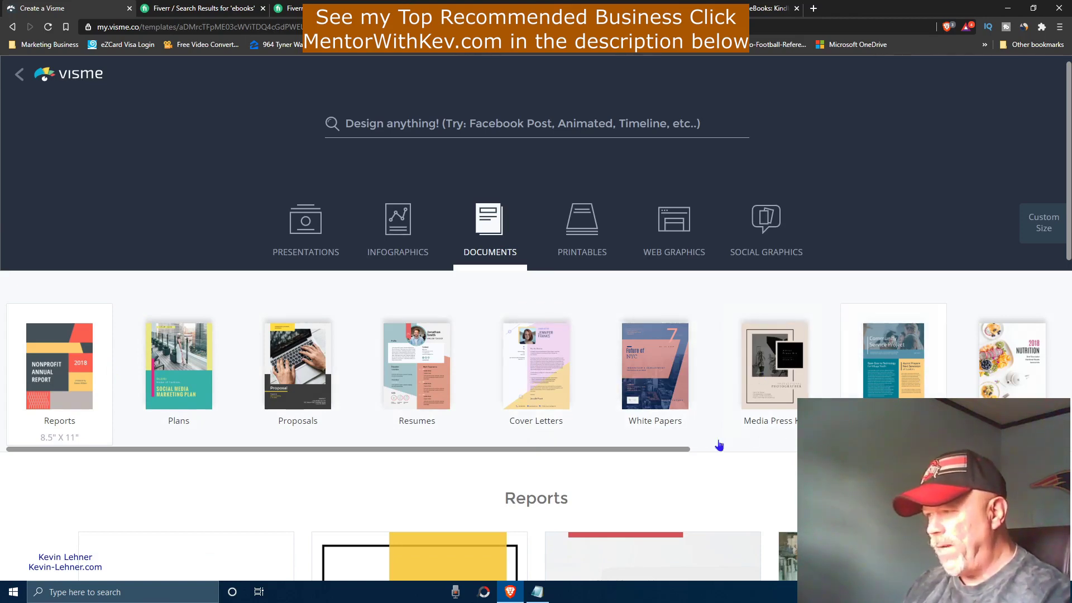
# - Choose the EBooks category among the document types and browse its templates
pyautogui.moveTo(636, 445); pyautogui.dragTo(1013, 445)
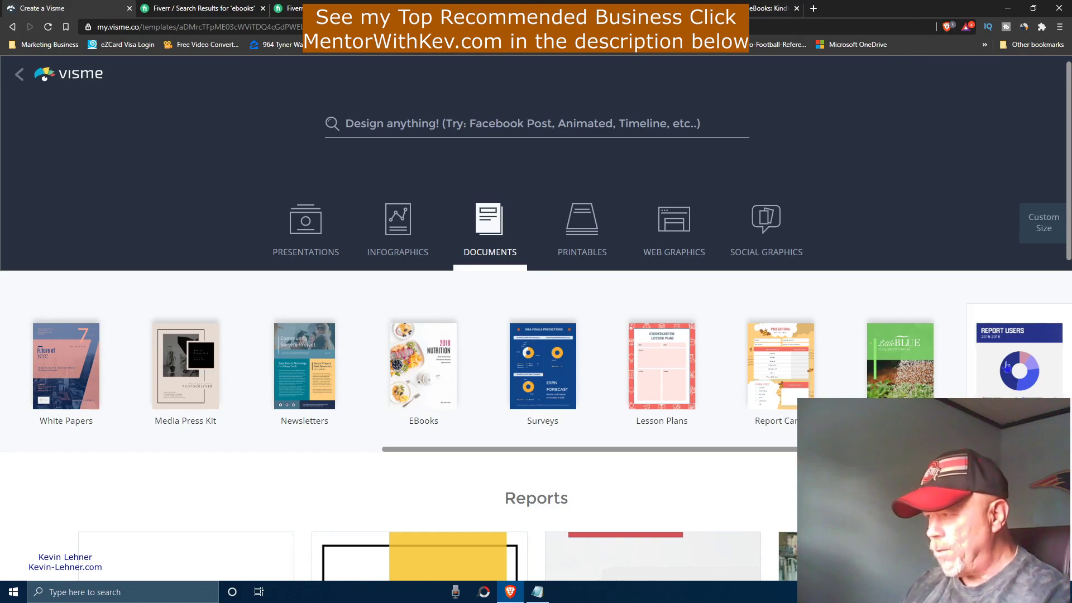
pyautogui.click(418, 367)
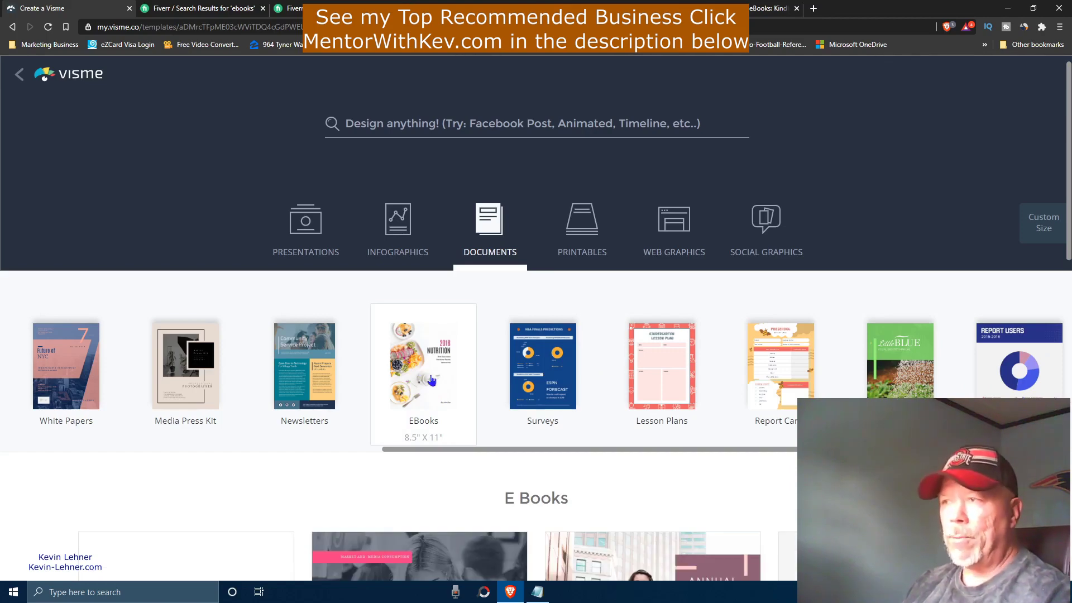
pyautogui.scroll(-5, 657, 440)
pyautogui.scroll(-2, 656, 435)
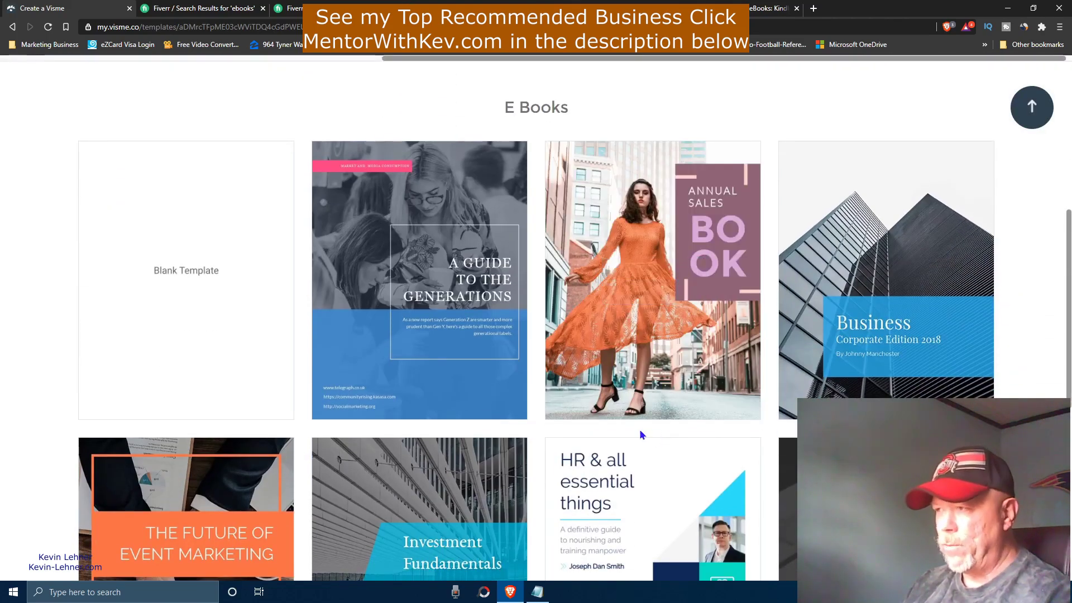
# - Look through the free and premium EBooks templates to compare their cover designs
pyautogui.scroll(-4, 639, 429)
pyautogui.scroll(-6, 640, 434)
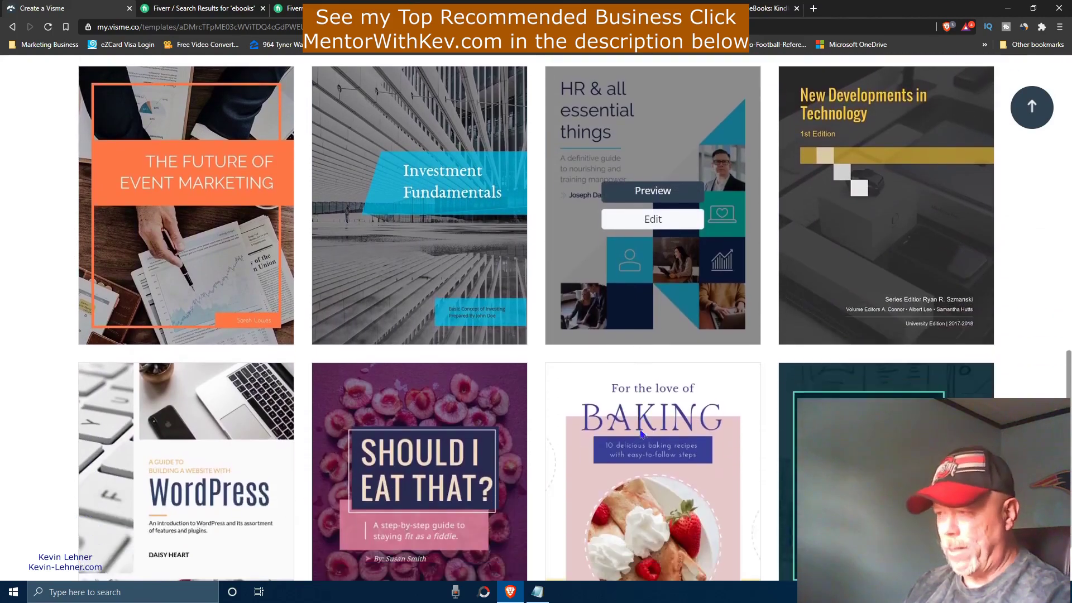
pyautogui.scroll(-7, 642, 433)
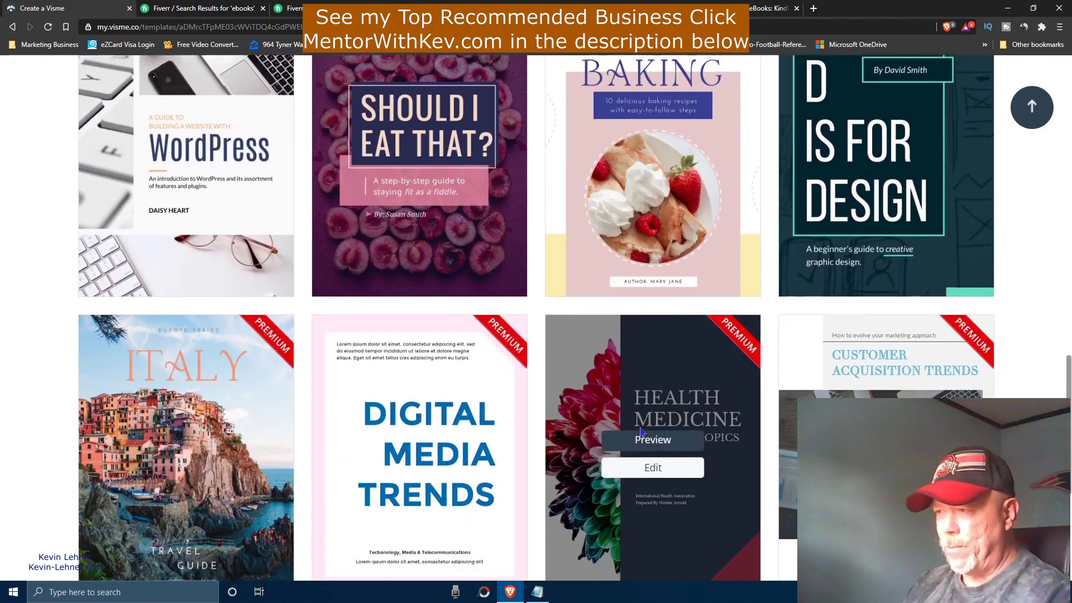
pyautogui.scroll(-2, 640, 430)
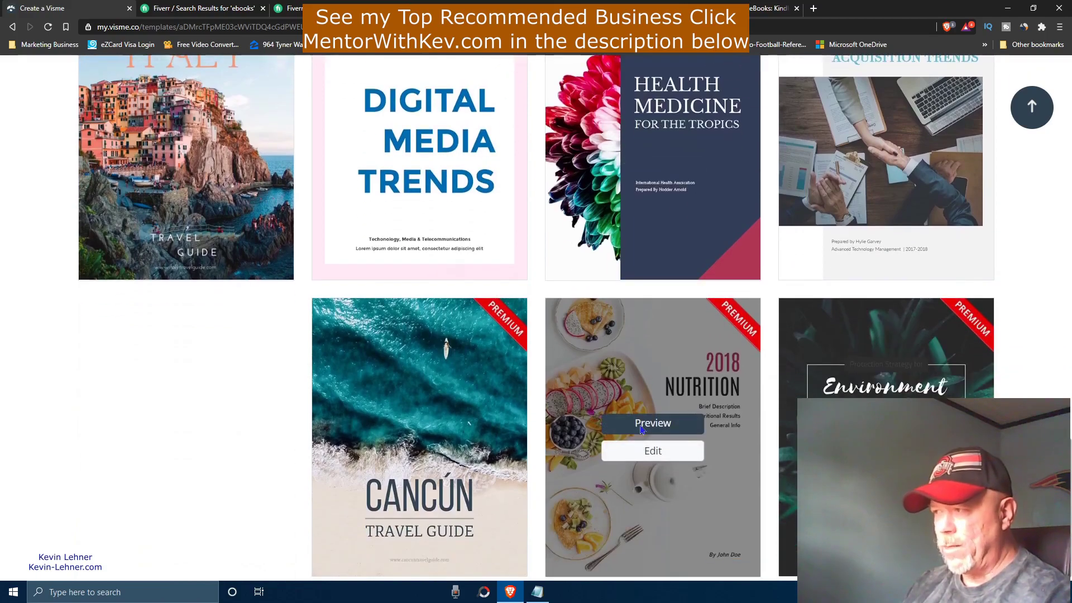
pyautogui.scroll(5, 641, 429)
pyautogui.scroll(8, 641, 428)
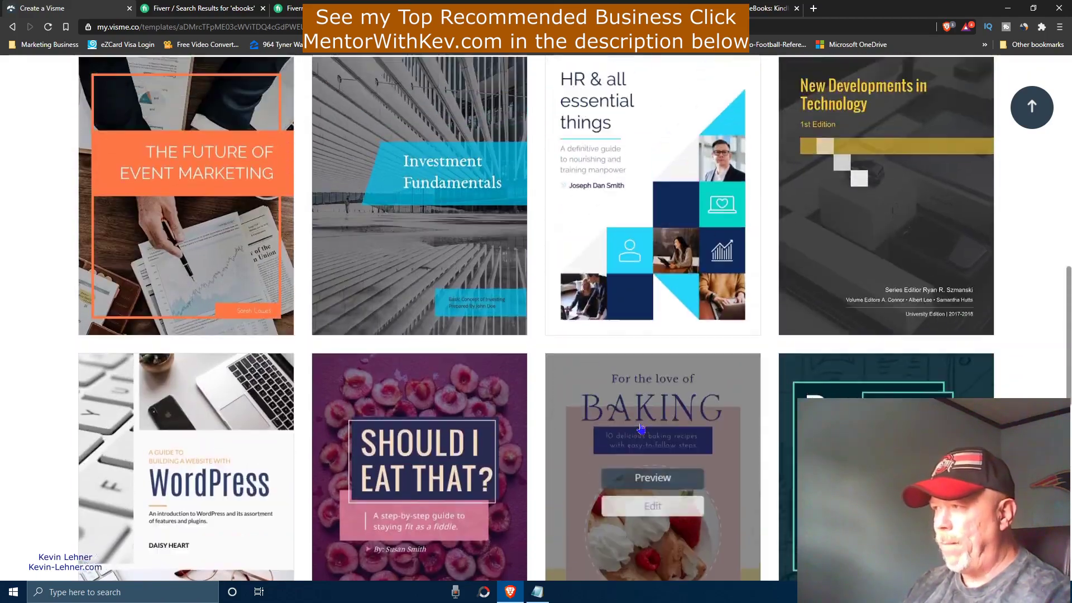
pyautogui.scroll(-4, 640, 423)
pyautogui.scroll(-3, 639, 418)
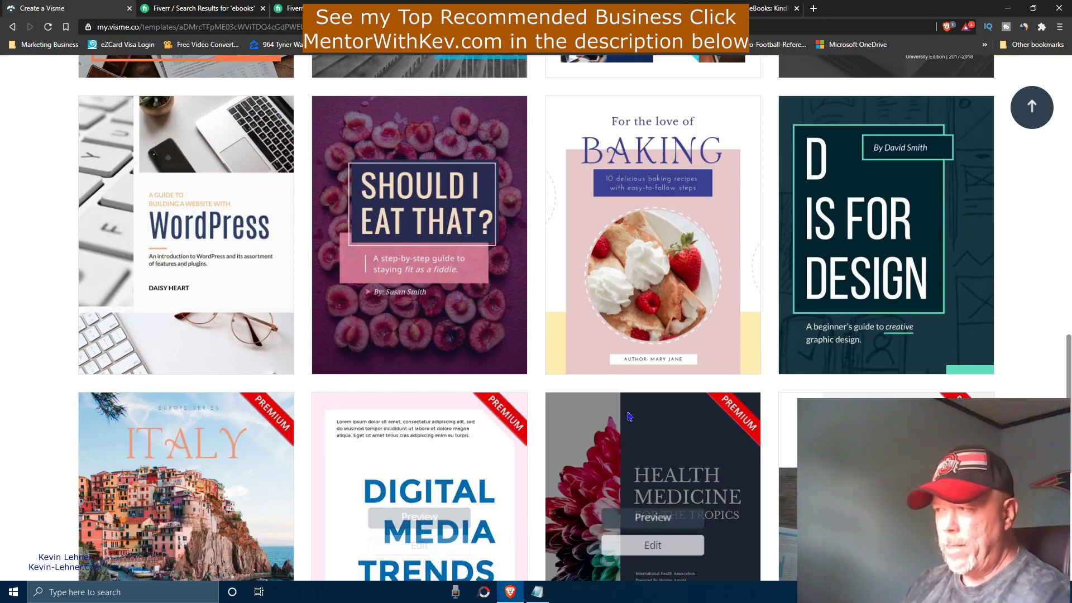
pyautogui.scroll(4, 626, 424)
pyautogui.scroll(3, 627, 424)
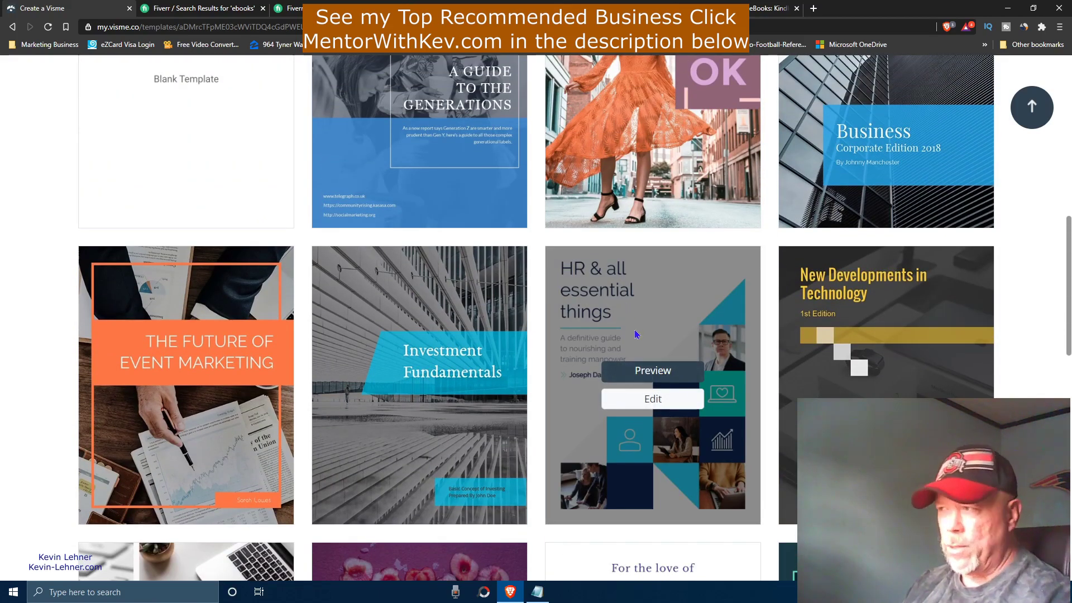
pyautogui.scroll(4, 638, 363)
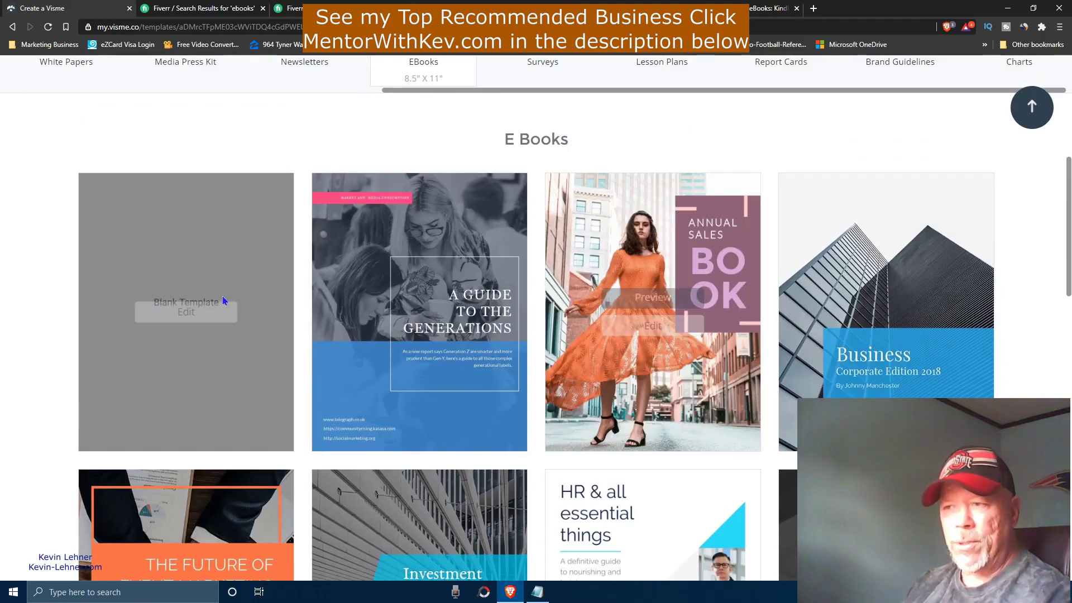
pyautogui.scroll(-4, 653, 355)
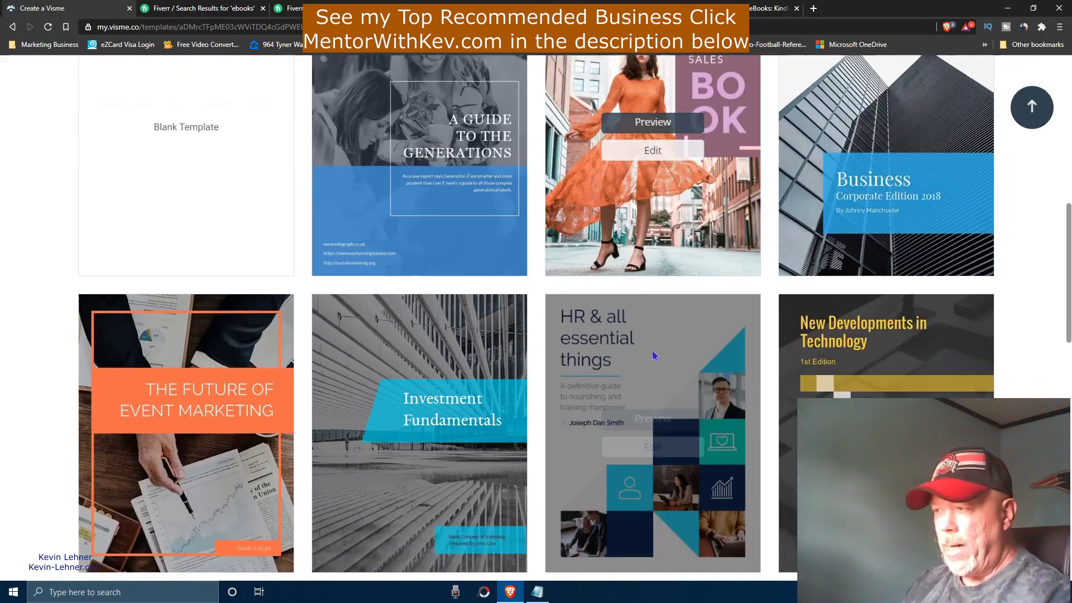
pyautogui.scroll(-1, 652, 355)
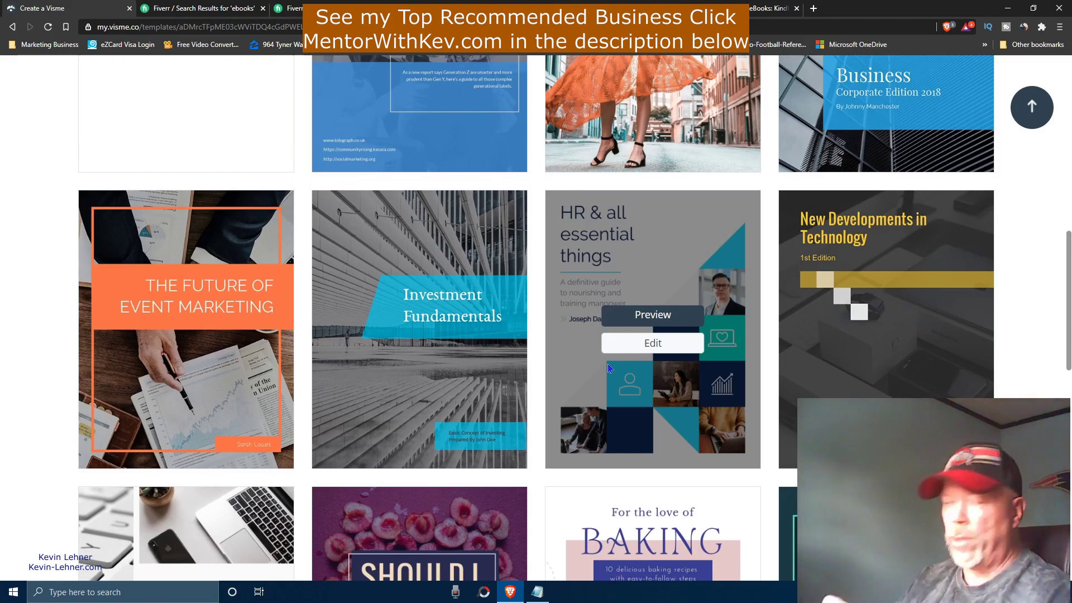
# - Open the New Developments in Technology template for editing and look through its pages down to Slide 6
pyautogui.moveTo(914, 344)
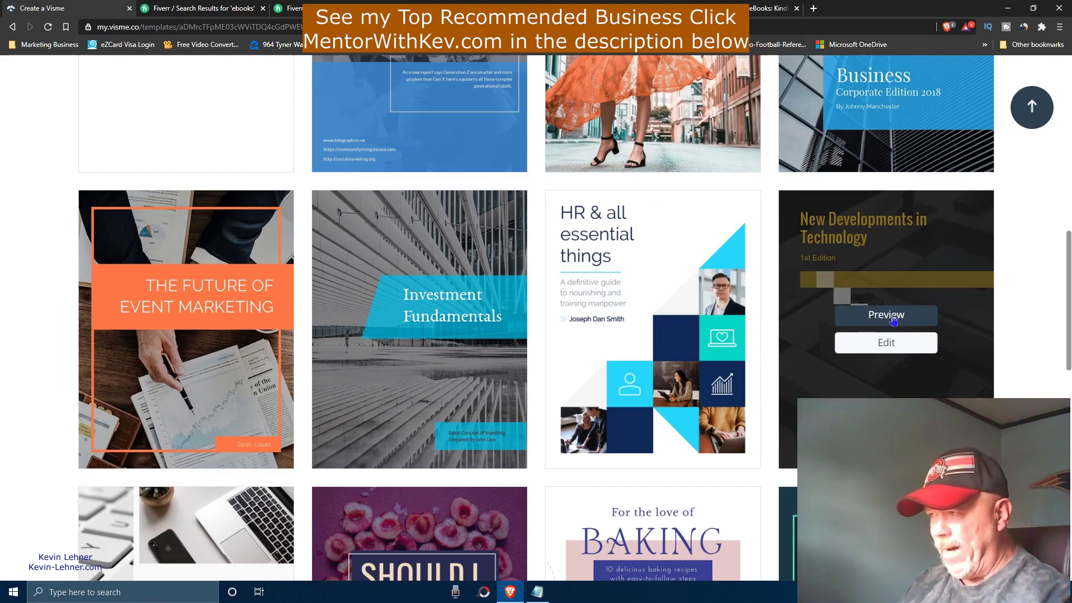
pyautogui.click(886, 343)
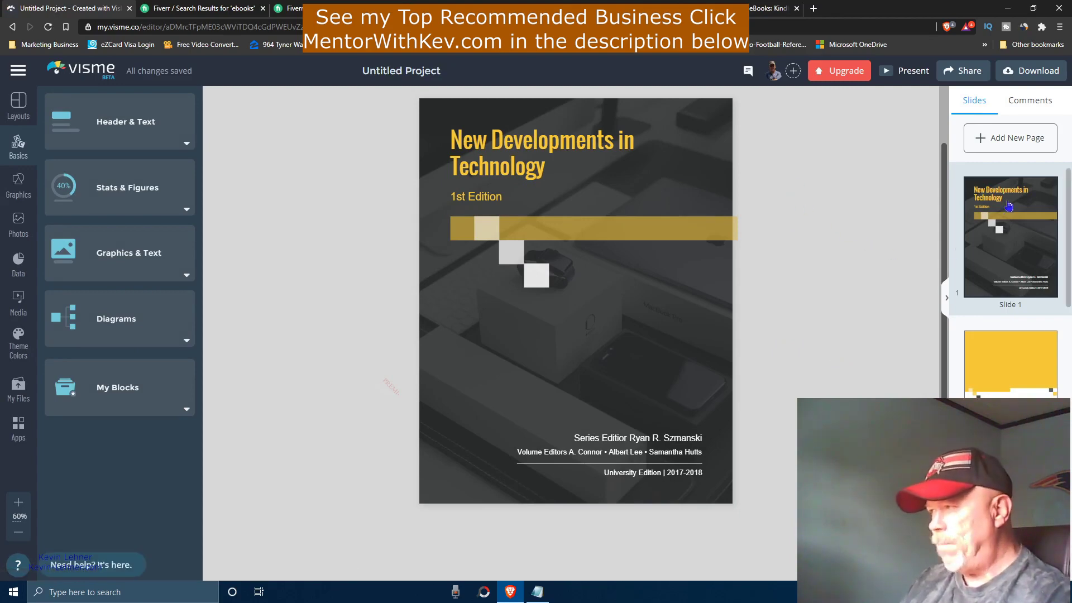
pyautogui.scroll(-1, 1009, 206)
pyautogui.scroll(-5, 1009, 207)
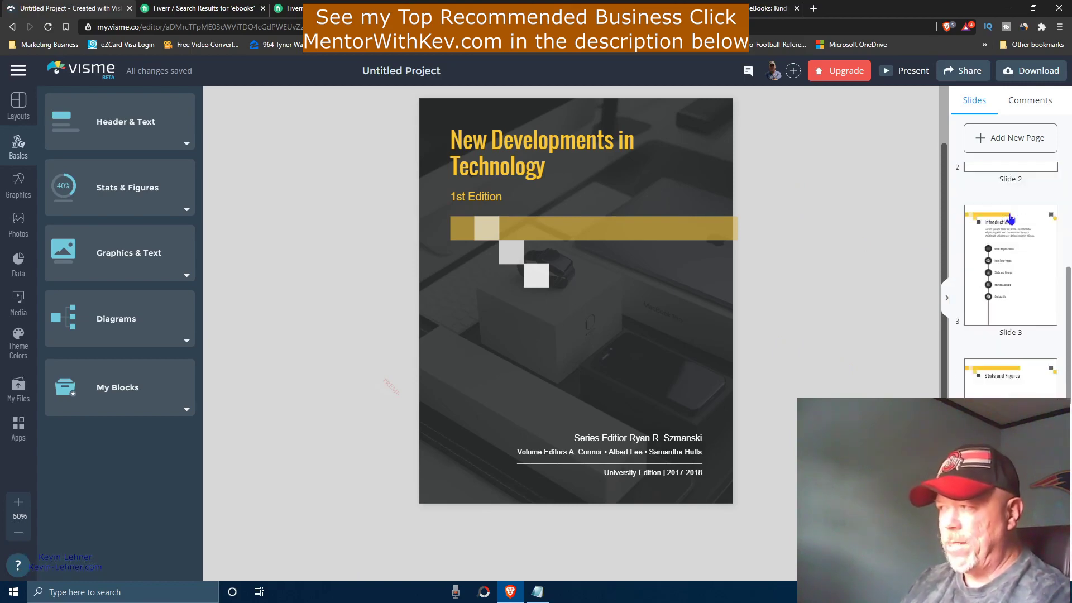
pyautogui.scroll(-4, 1014, 271)
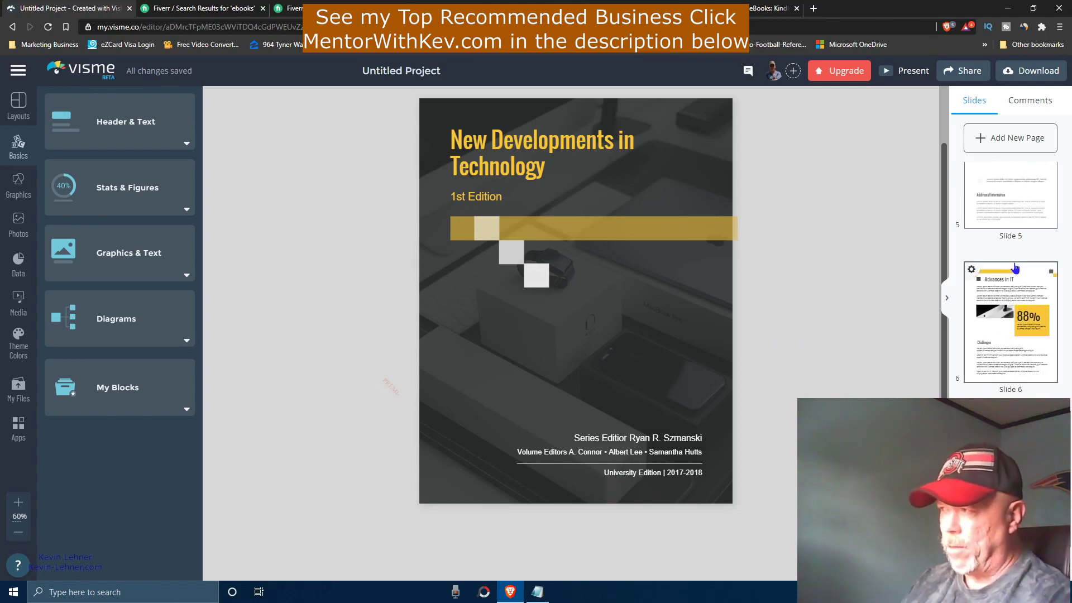
pyautogui.scroll(10, 1015, 252)
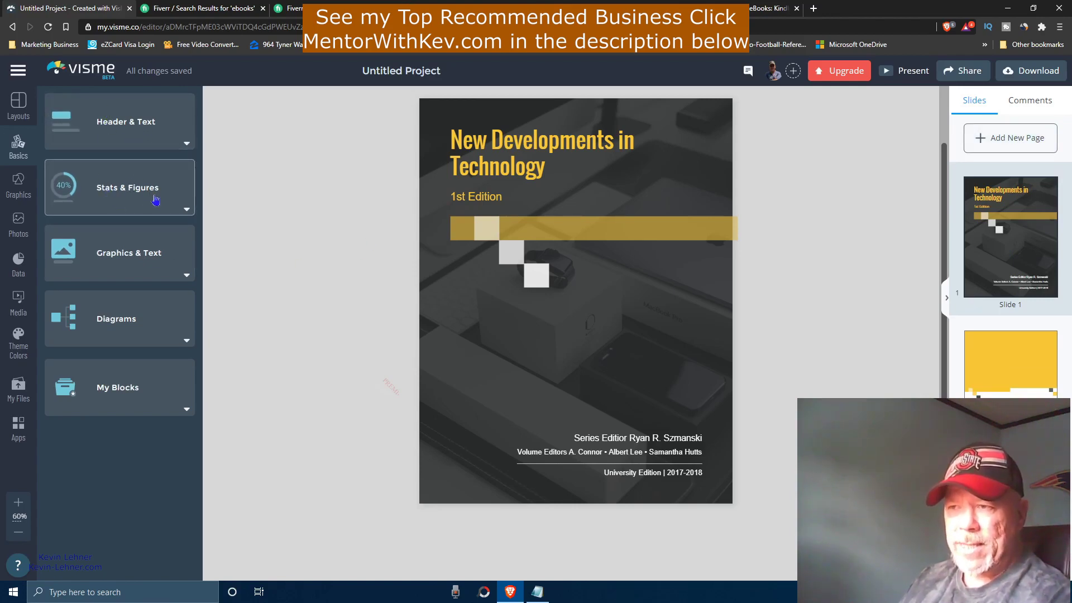
# - Browse the ready-made Graphics & Text blocks and close their list
pyautogui.click(177, 261)
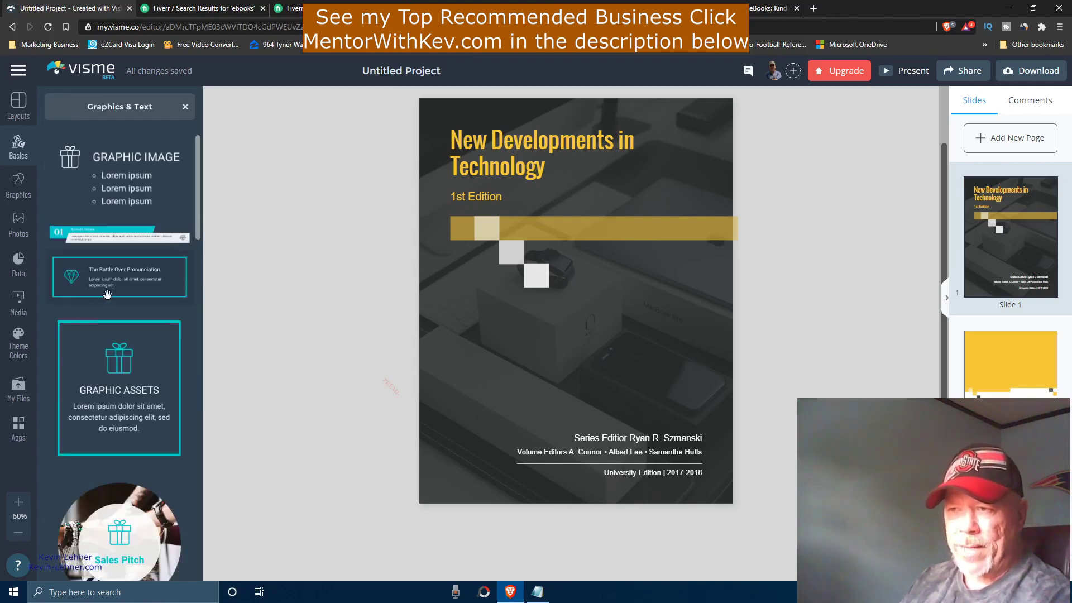
pyautogui.scroll(-15, 107, 294)
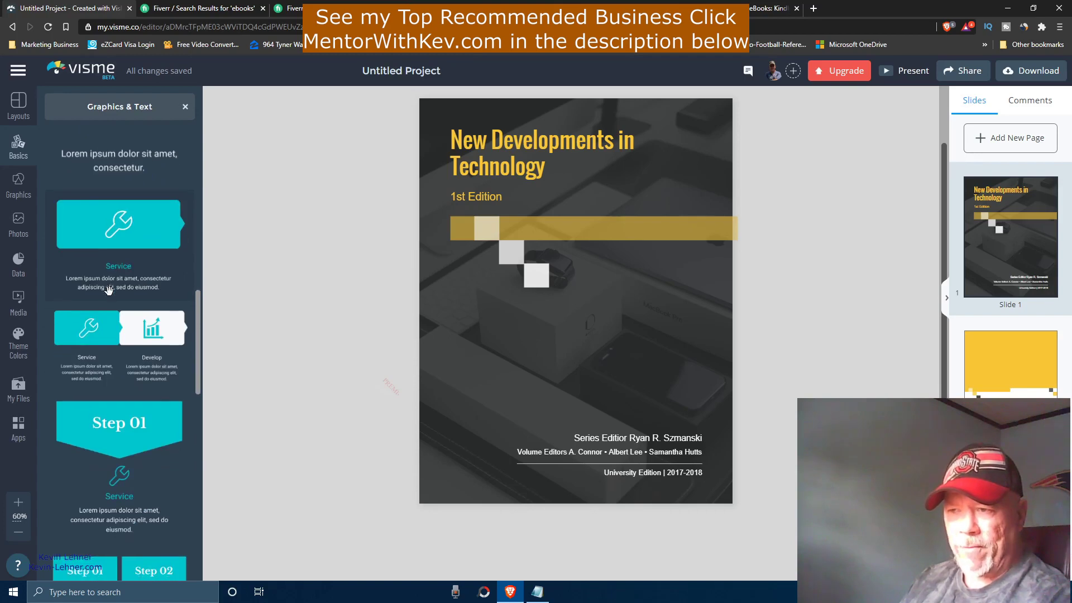
pyautogui.scroll(-5, 109, 289)
pyautogui.scroll(10, 109, 288)
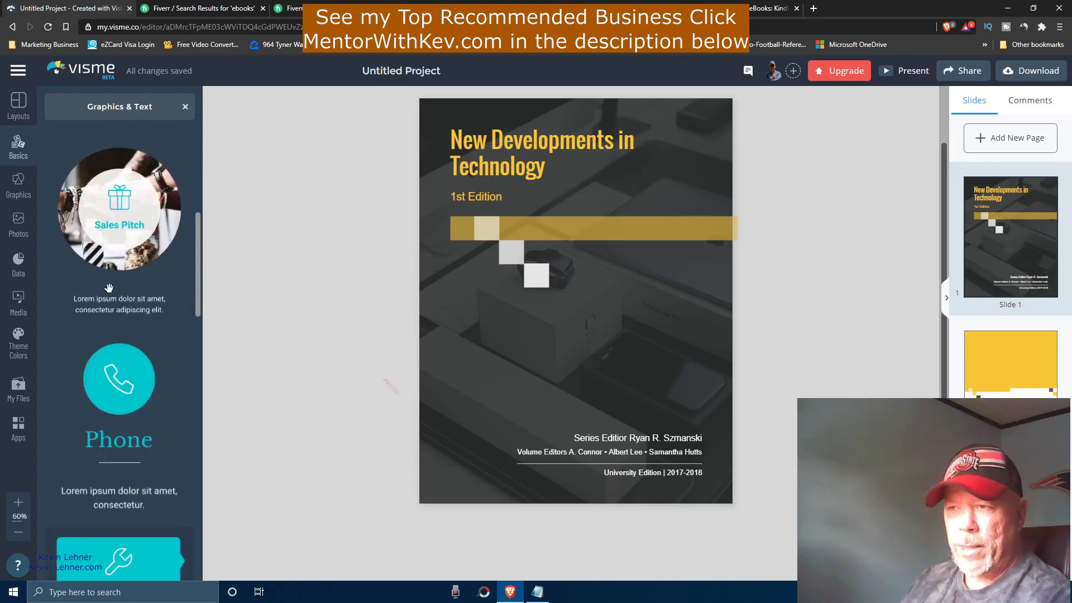
pyautogui.scroll(5, 108, 288)
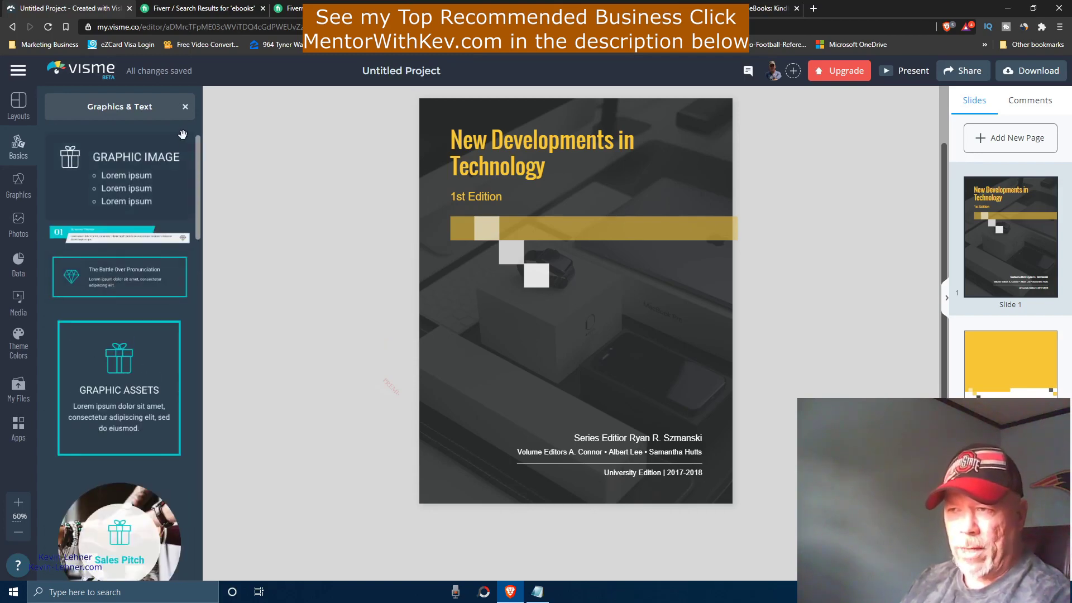
pyautogui.click(182, 109)
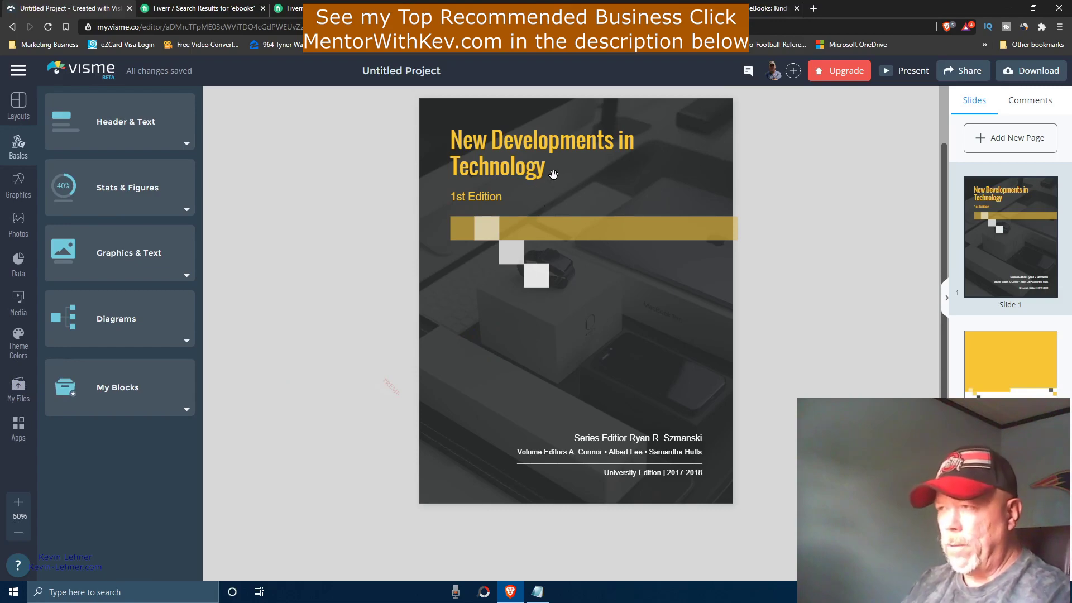
# - Shift the cover title slightly to about X 95, Y 60 and retype its word "Technology"
pyautogui.moveTo(583, 147)
pyautogui.mouseDown()
pyautogui.moveTo(587, 351)
pyautogui.moveTo(588, 147)
pyautogui.mouseUp()
pyautogui.doubleClick(610, 169)
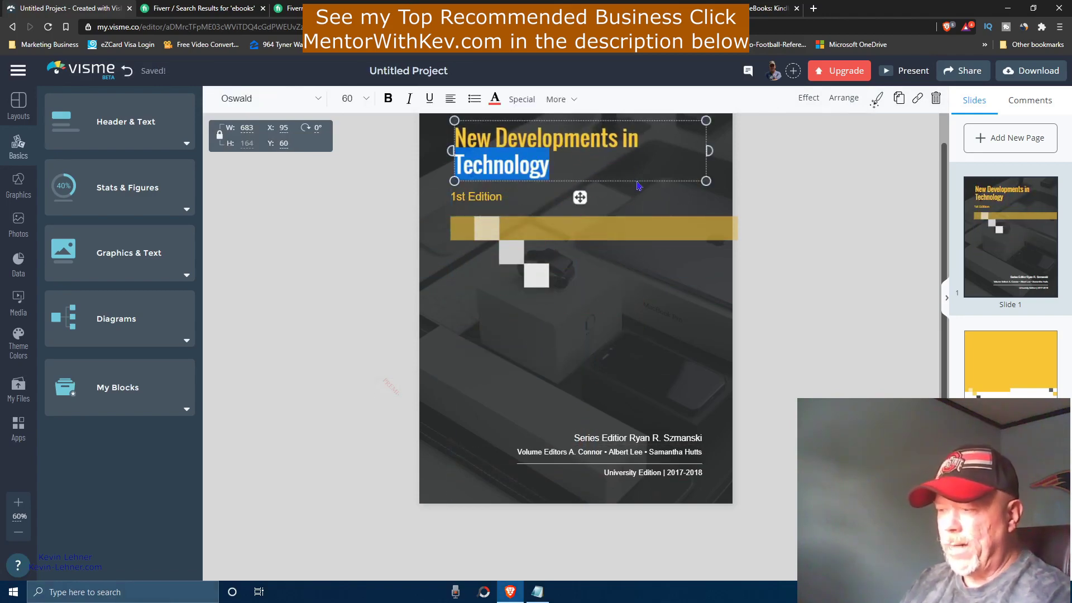
pyautogui.press('BackSpace')
pyautogui.write('T')
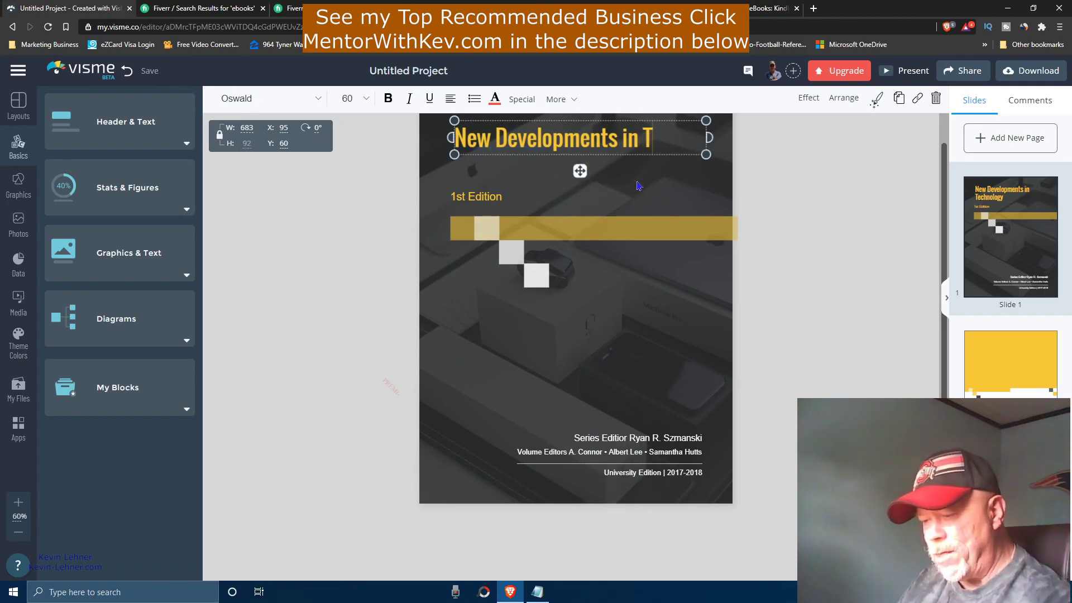
pyautogui.write('echnology')
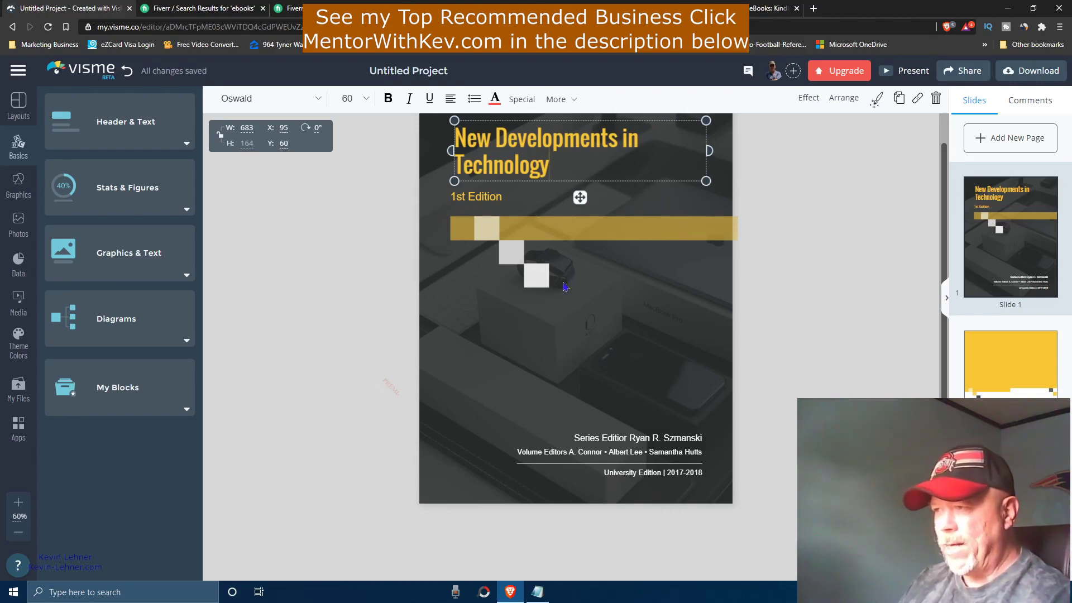
# - Select the white squares, the yellow bar and the "1st Edition" text on the cover in turn, and clear the selection
pyautogui.click(537, 276)
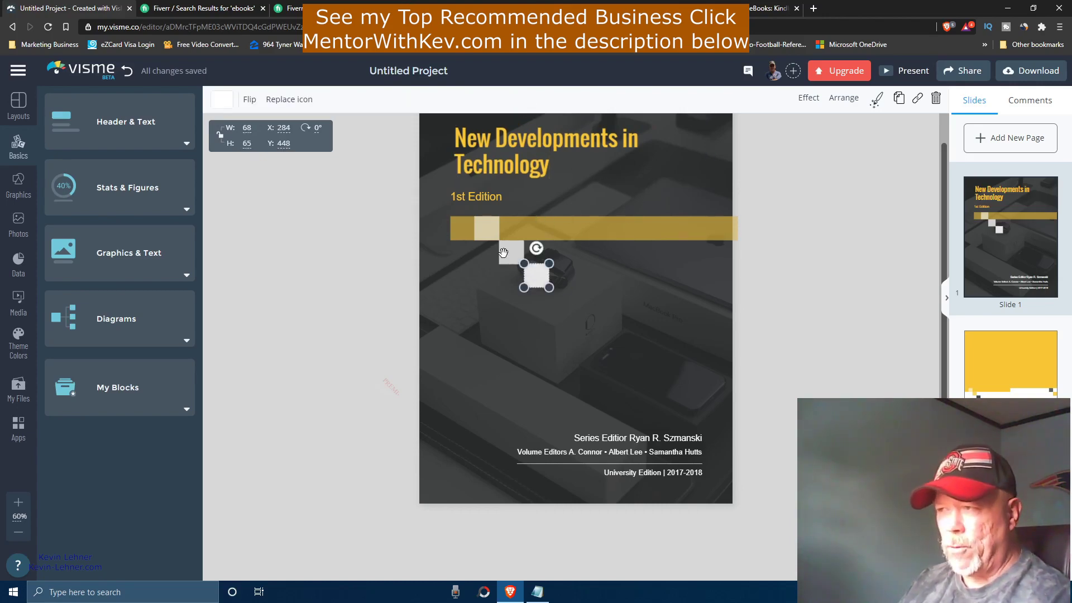
pyautogui.click(482, 228)
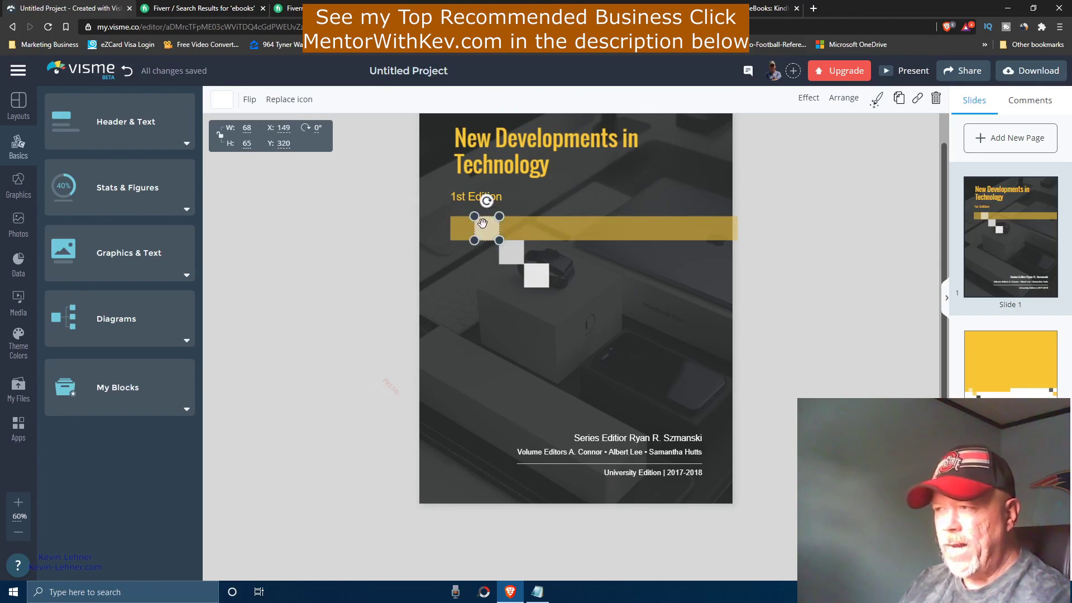
pyautogui.click(601, 225)
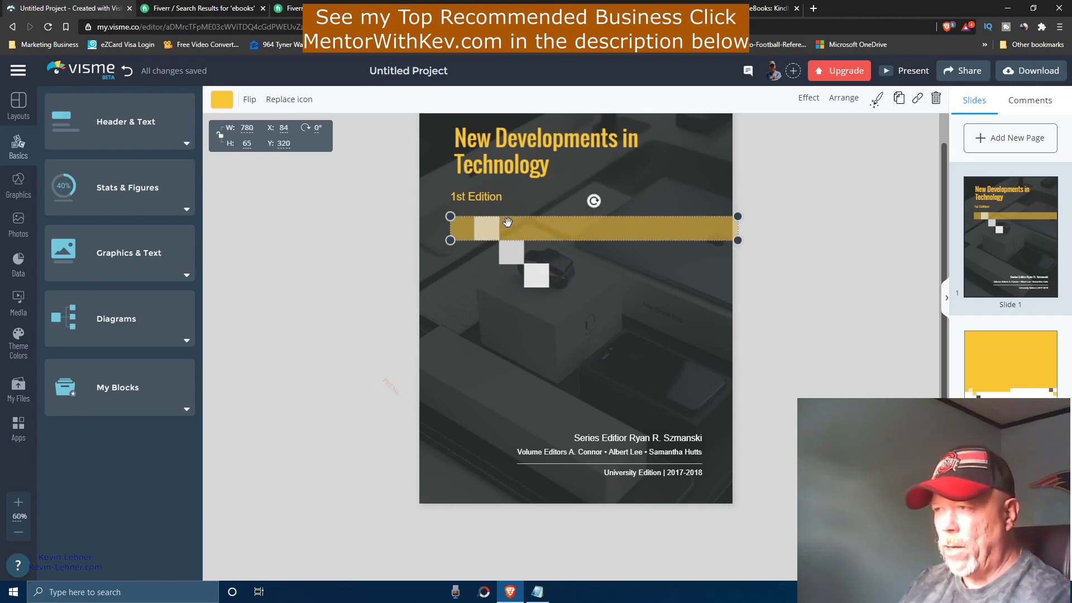
pyautogui.click(483, 199)
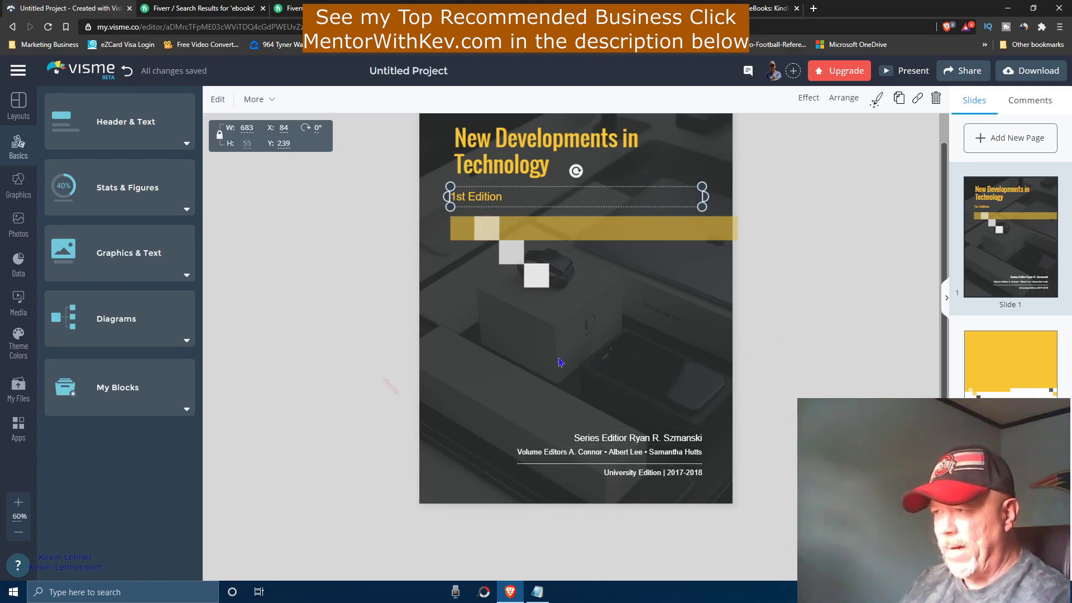
pyautogui.click(524, 363)
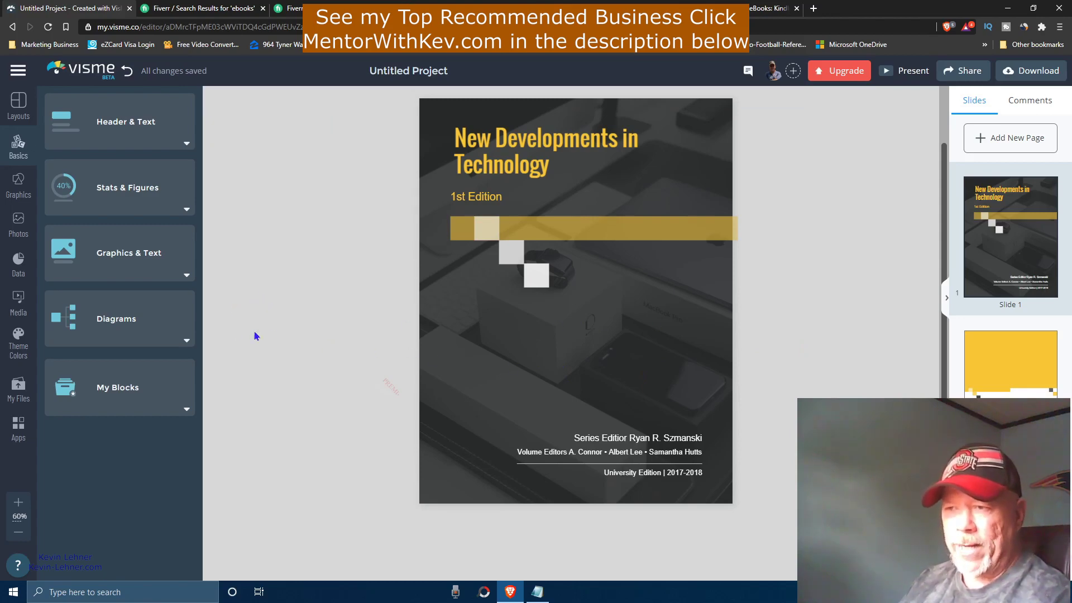
# - Add "The Battle Over Pronunciation" graphic block to the lower part of the cover, at about X 134, Y 665
pyautogui.click(186, 275)
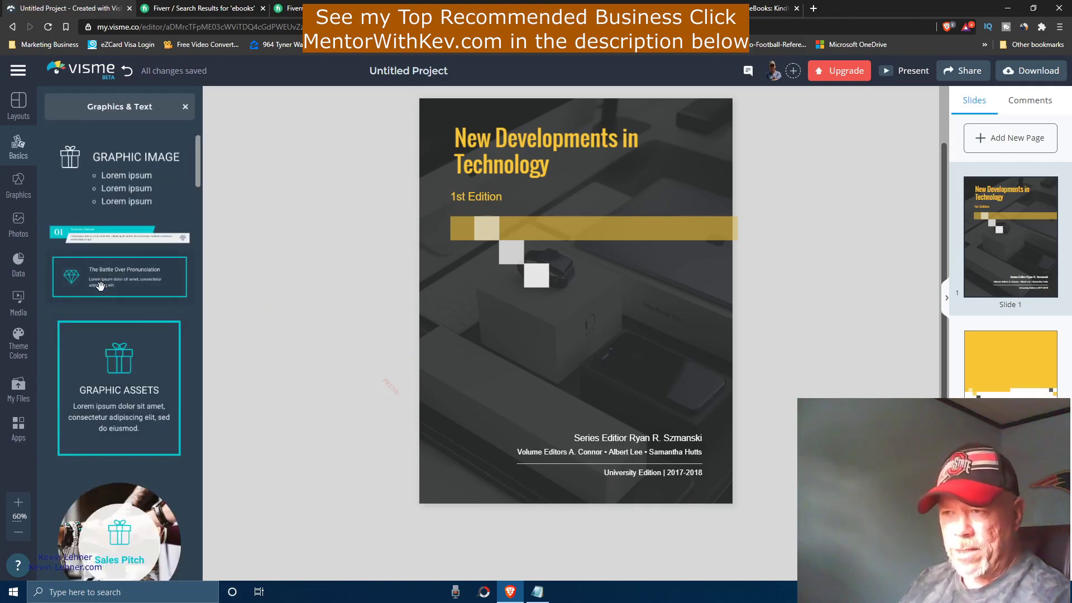
pyautogui.moveTo(105, 280); pyautogui.dragTo(564, 352)
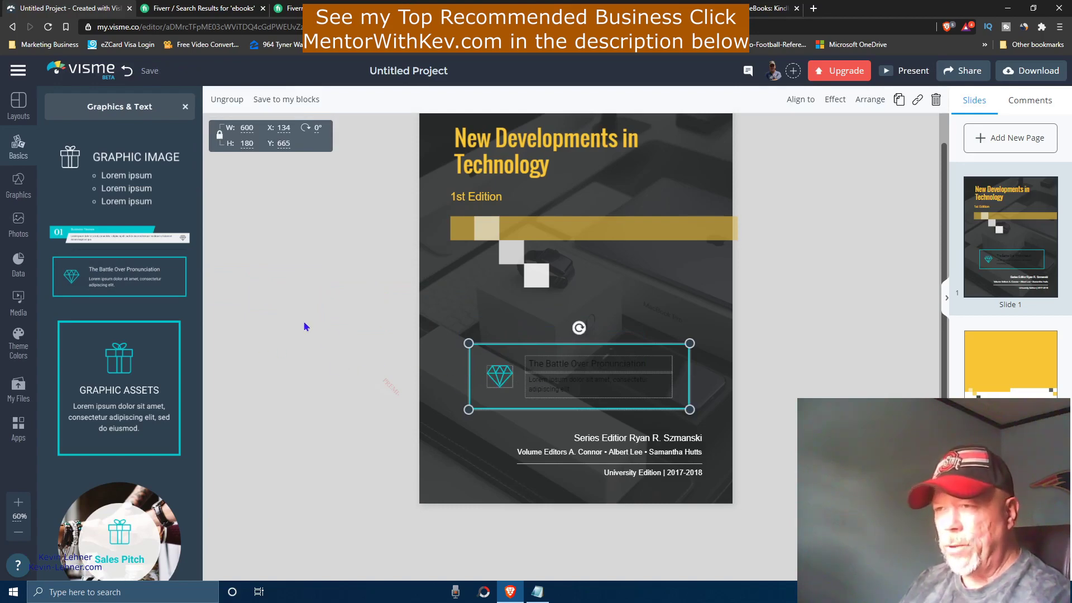
pyautogui.click(185, 108)
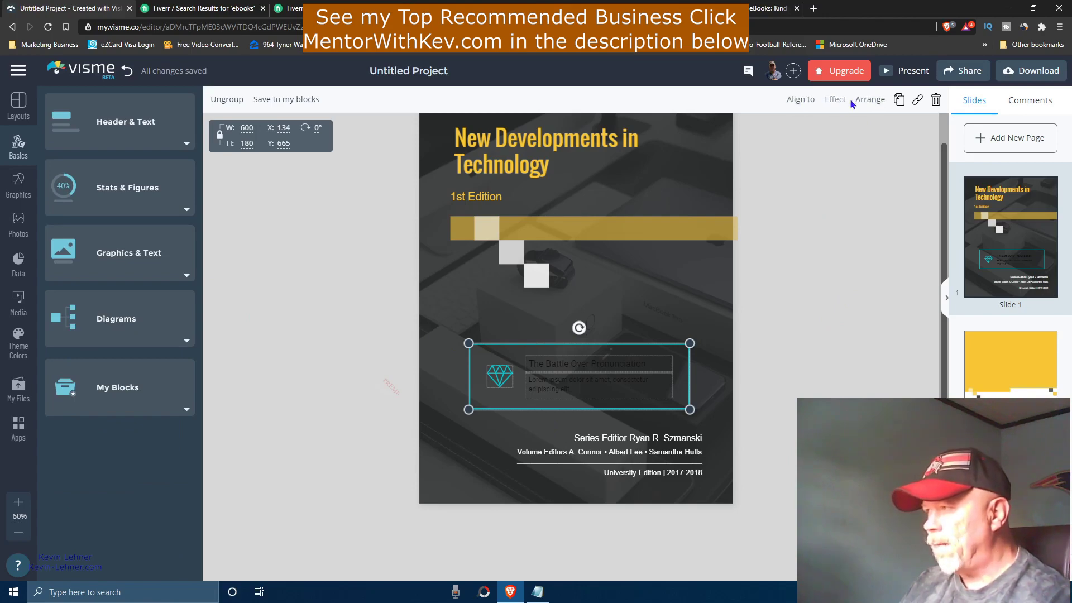
# - Check the context commands available for the graphic block and open its body text for editing
pyautogui.rightClick(580, 366)
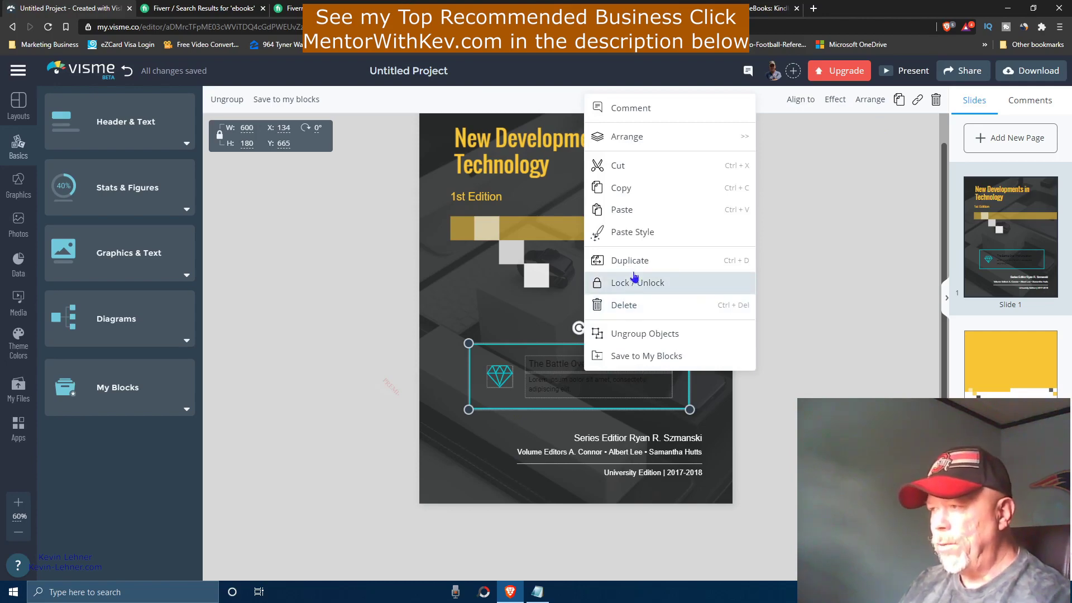
pyautogui.moveTo(630, 126)
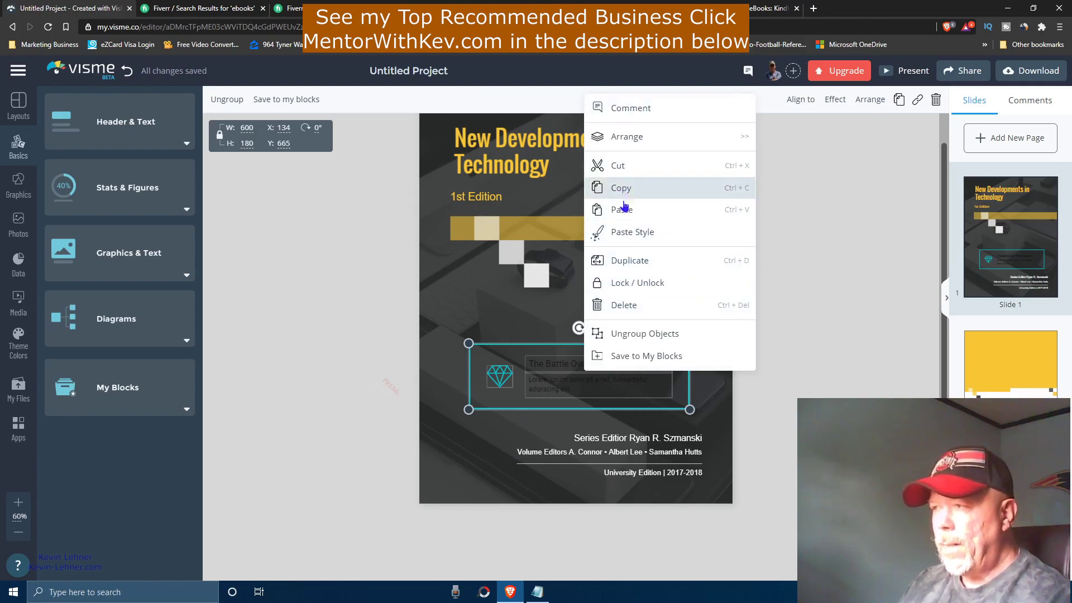
pyautogui.click(542, 387)
pyautogui.click(552, 386)
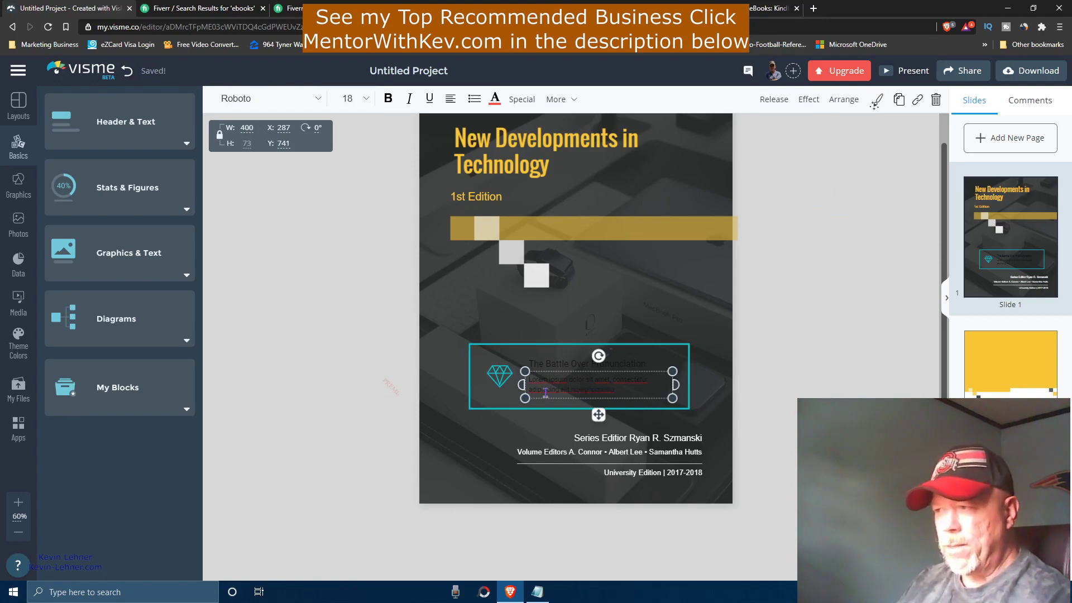
# - Move the whole "The Battle Over Pronunciation" block up the cover to about X 137, Y 586
pyautogui.click(480, 397)
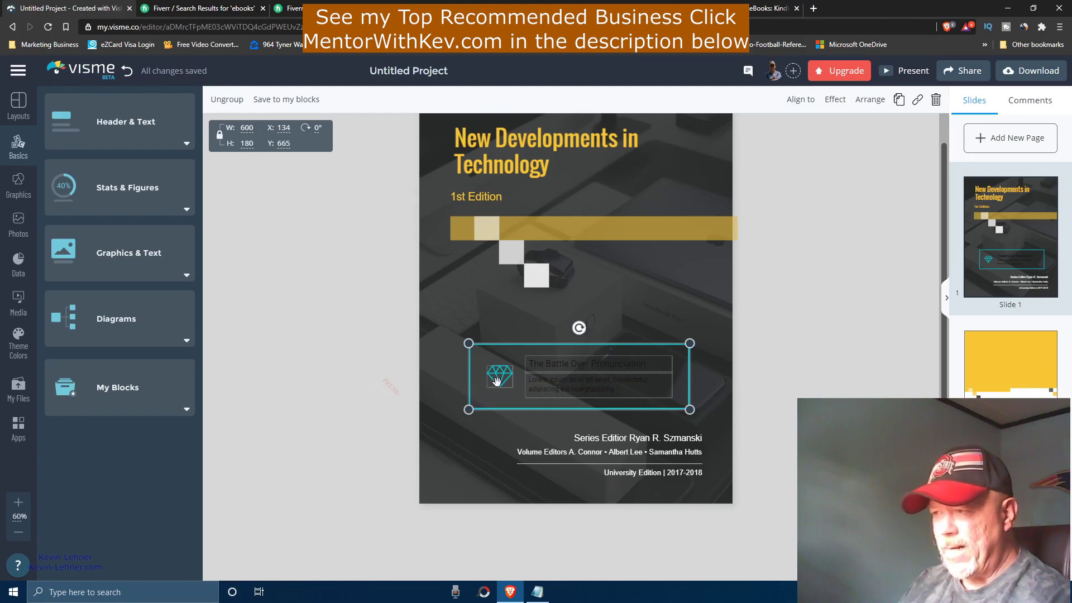
pyautogui.moveTo(500, 375); pyautogui.dragTo(502, 347)
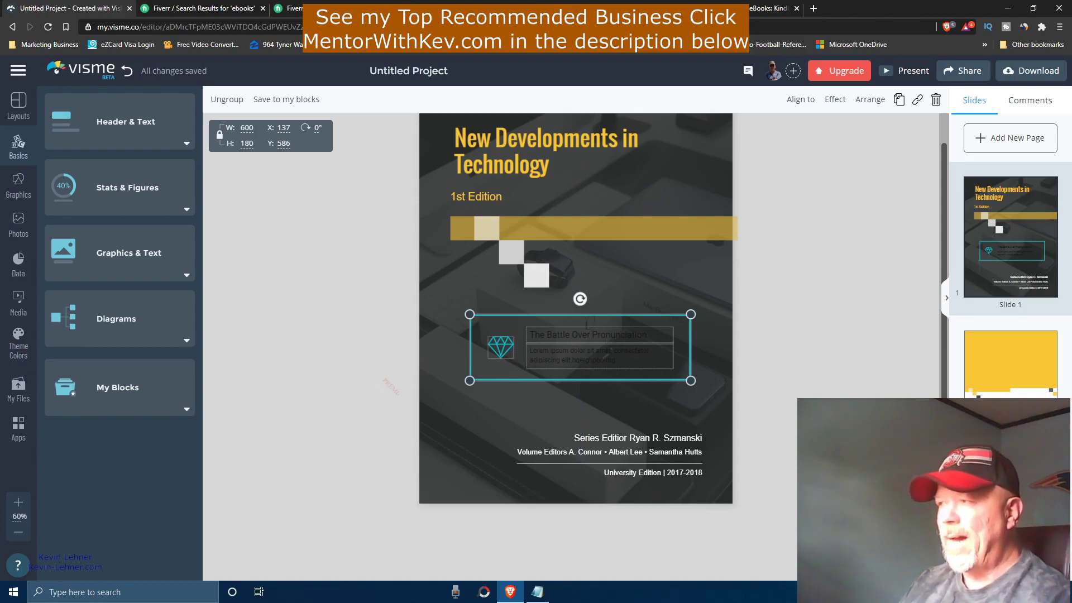
# - Add the "Graphic Assets" graphic and text block to the yellow area of the copyright page, at about X 293, Y 266
pyautogui.scroll(2, 784, 401)
pyautogui.scroll(-2, 578, 340)
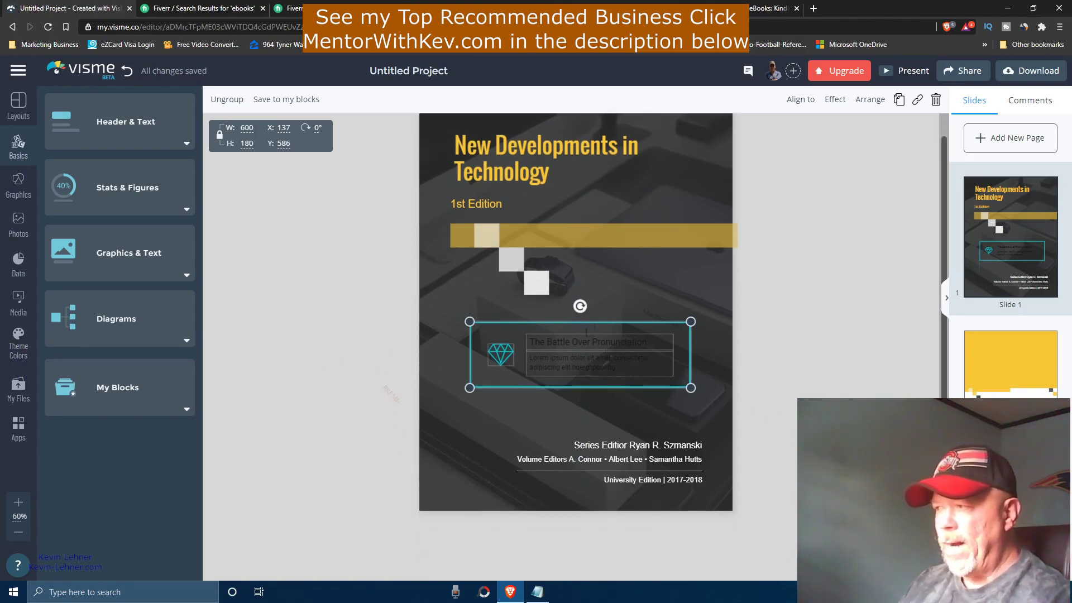
pyautogui.click(1017, 363)
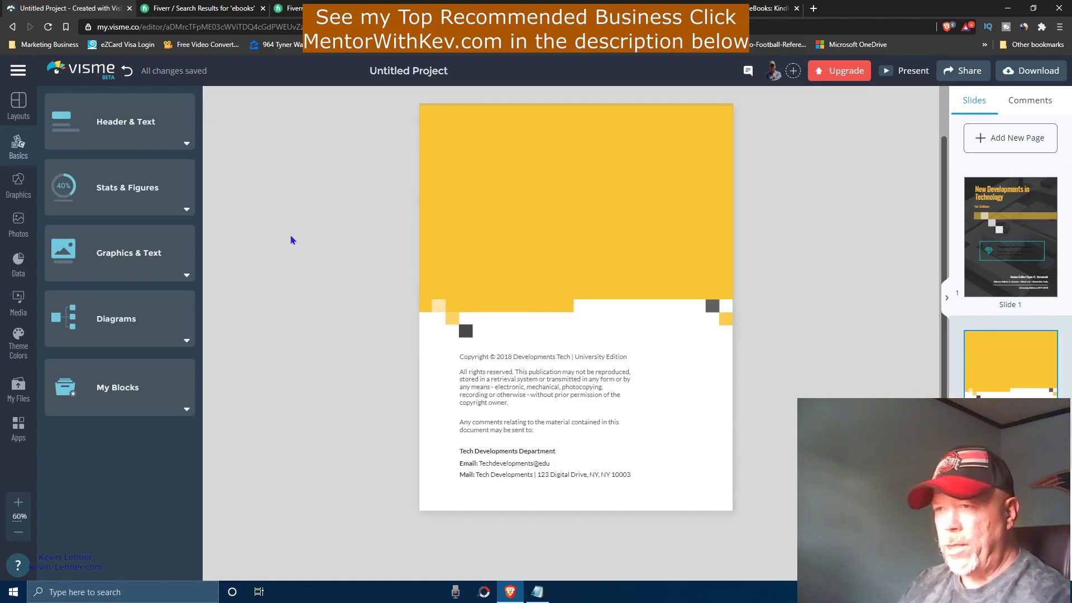
pyautogui.click(176, 262)
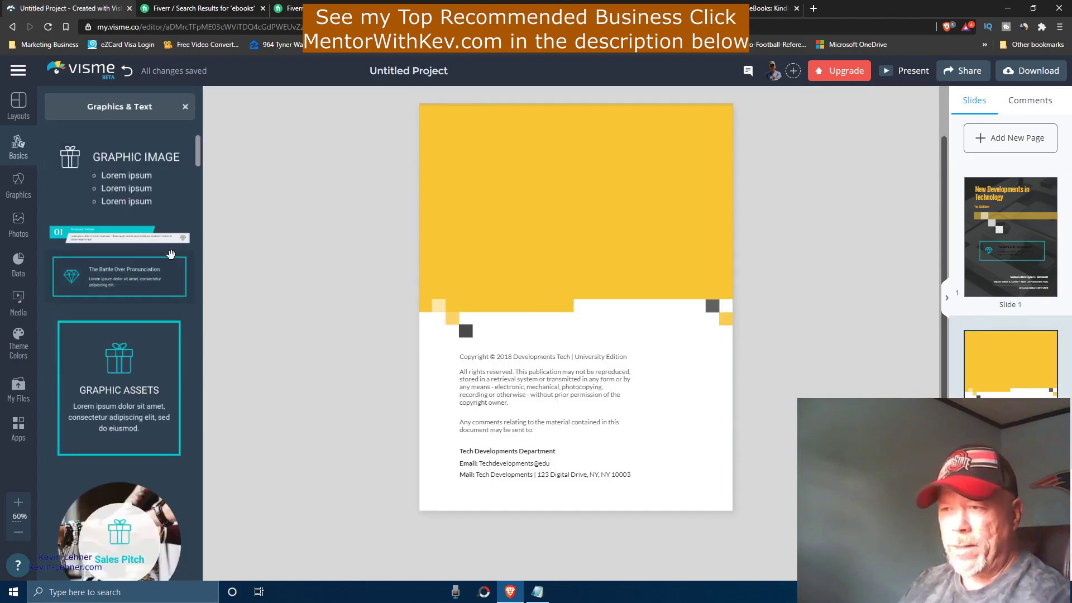
pyautogui.moveTo(118, 395); pyautogui.dragTo(579, 194)
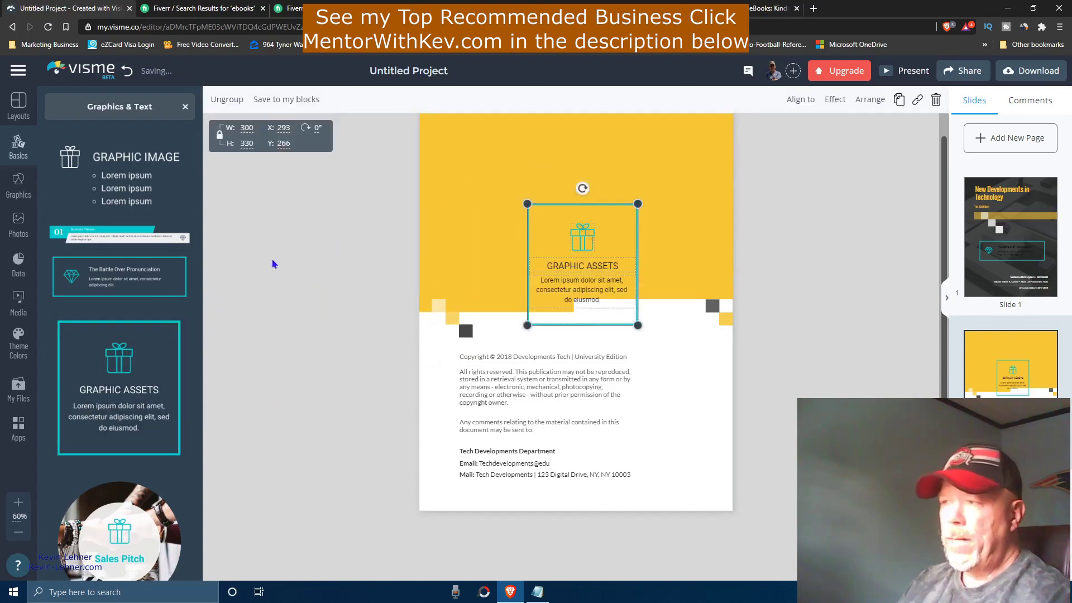
# - Enlarge the "Graphic Assets" block to about 387 by 426 and position it within the yellow area at about X 233, Y 57
pyautogui.moveTo(581, 274); pyautogui.dragTo(577, 194)
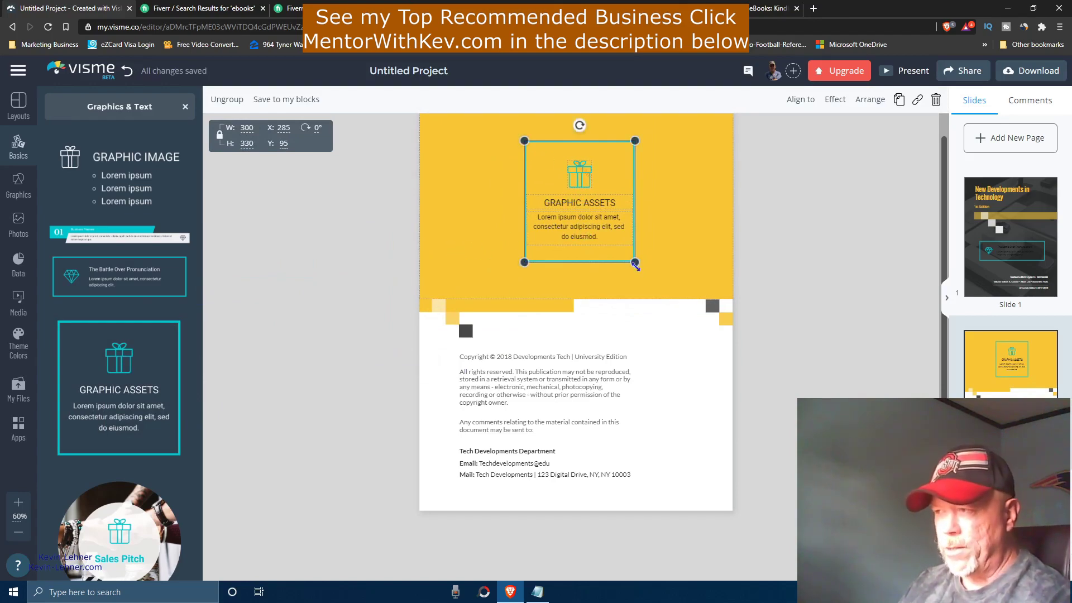
pyautogui.moveTo(635, 263); pyautogui.dragTo(676, 284)
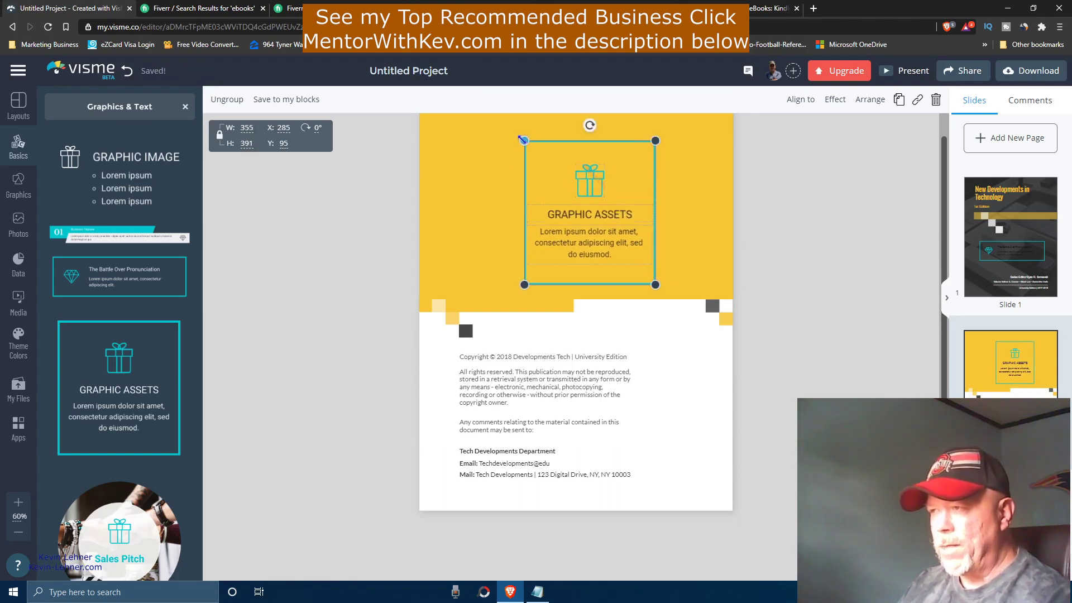
pyautogui.moveTo(523, 140)
pyautogui.mouseDown()
pyautogui.moveTo(476, 124)
pyautogui.moveTo(512, 129)
pyautogui.mouseUp()
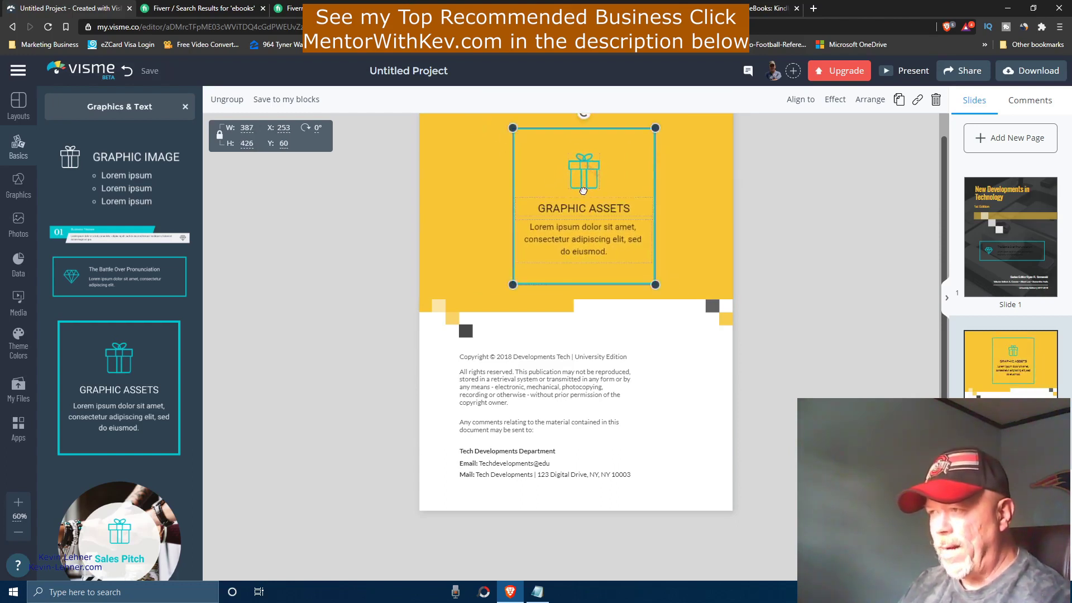
pyautogui.moveTo(583, 191); pyautogui.dragTo(577, 190)
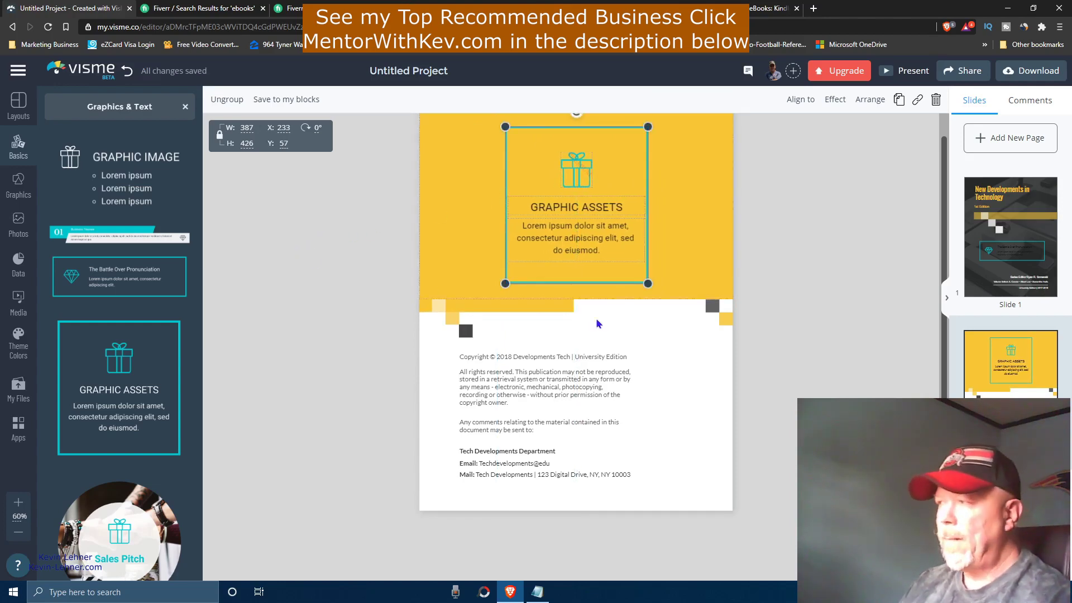
# - Open the Introduction page of the ebook
pyautogui.scroll(-3, 1010, 346)
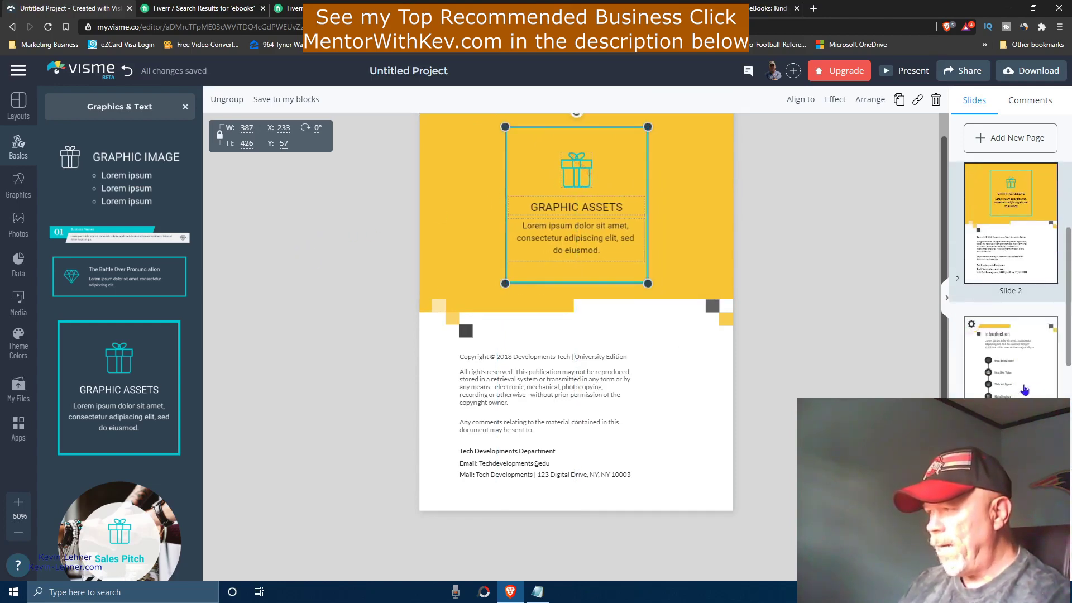
pyautogui.click(1028, 390)
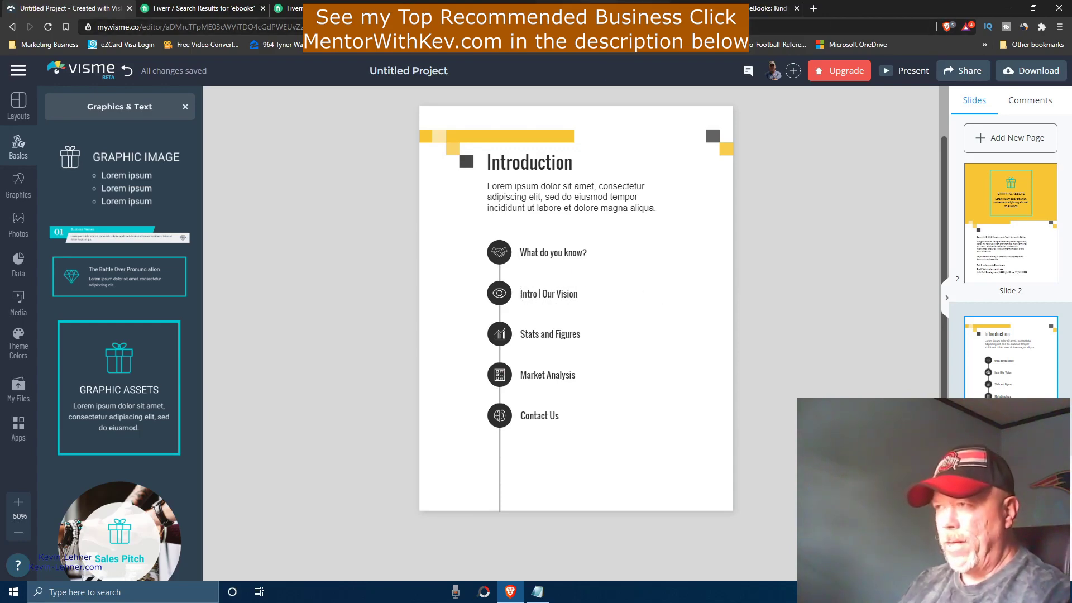
# - Switch to the Sqribble sales page and review its feature lists, highlighting "Auto Content Writer" and "Commercial License" before clearing the highlight
pyautogui.click(602, 8)
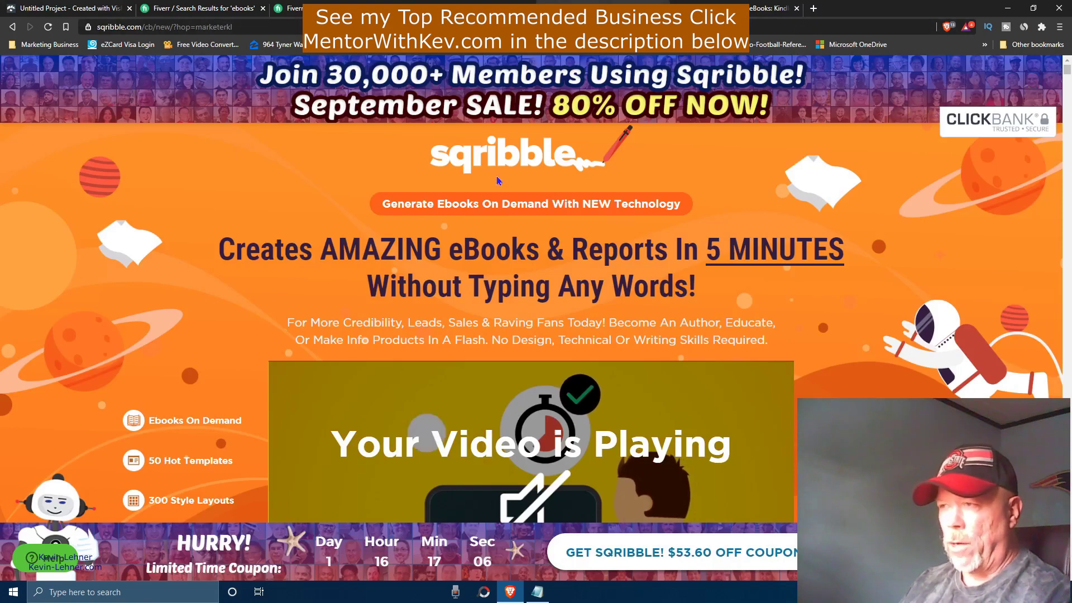
pyautogui.scroll(-1, 817, 250)
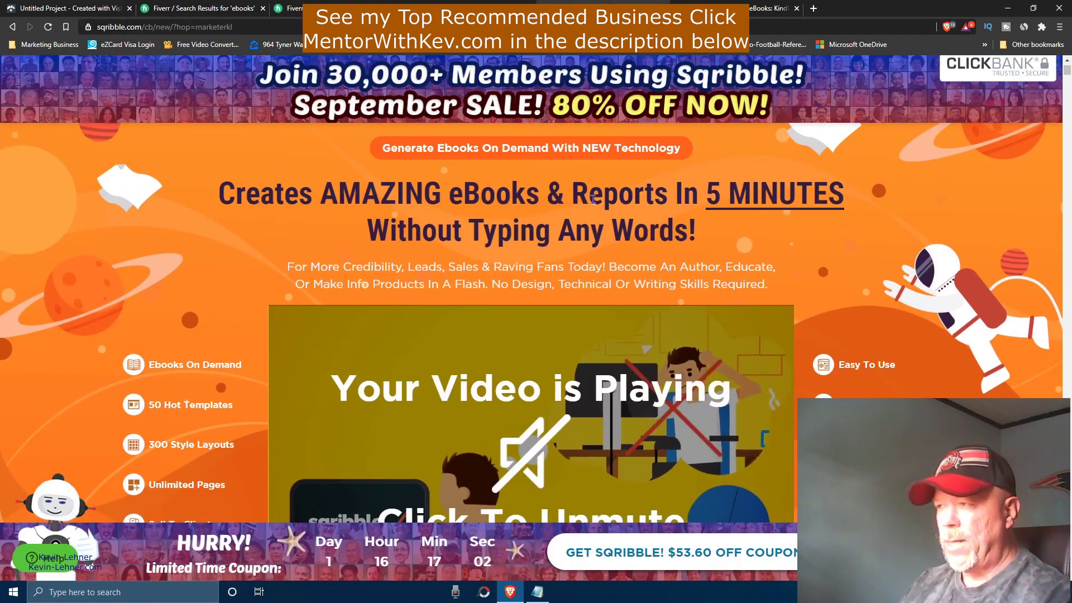
pyautogui.scroll(-1, 499, 217)
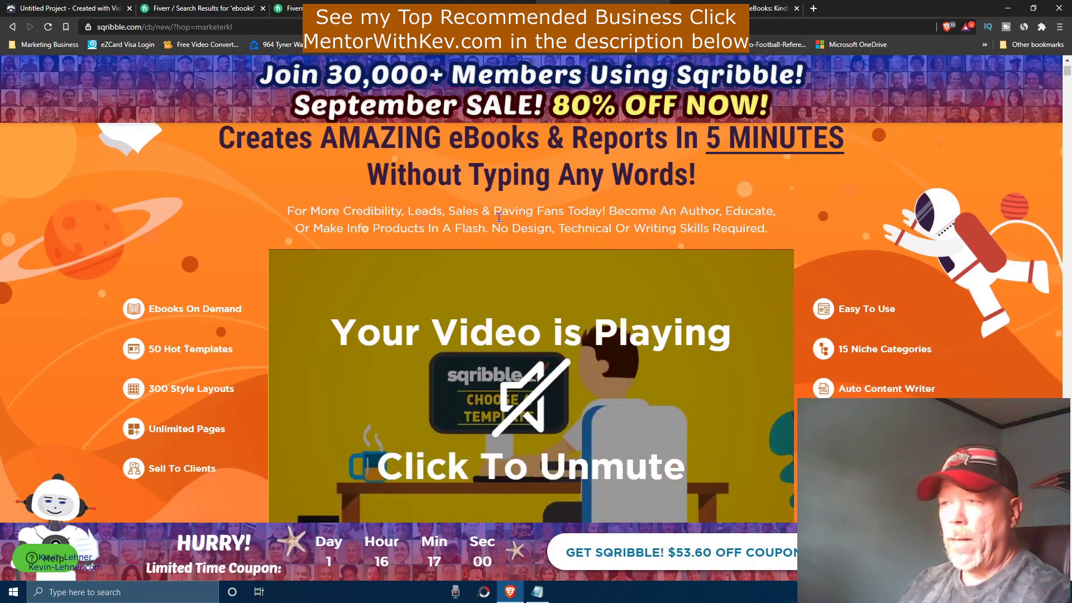
pyautogui.scroll(-1, 545, 235)
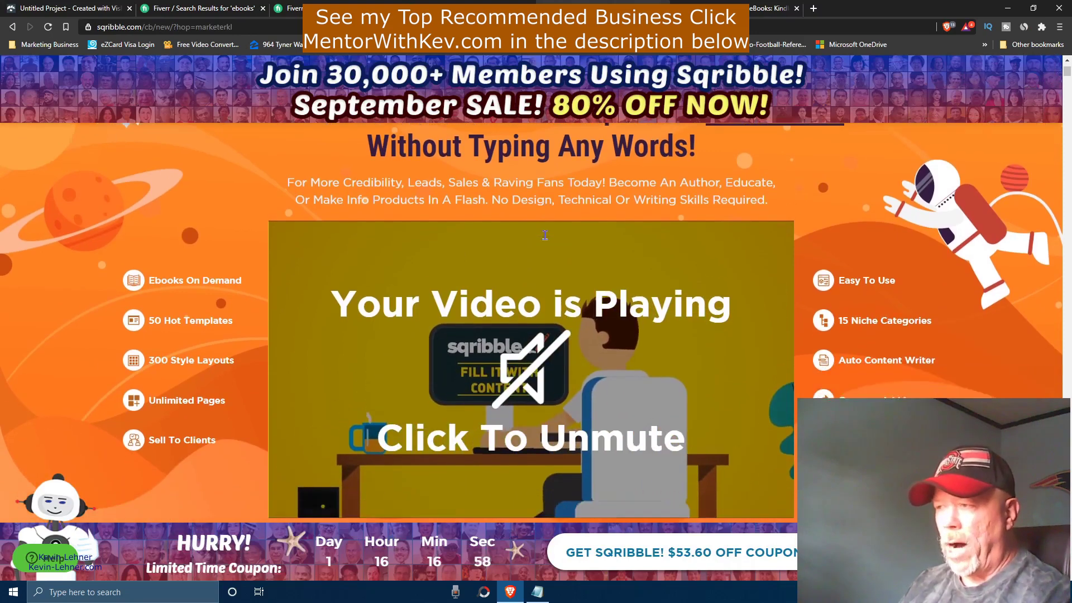
pyautogui.scroll(-1, 545, 235)
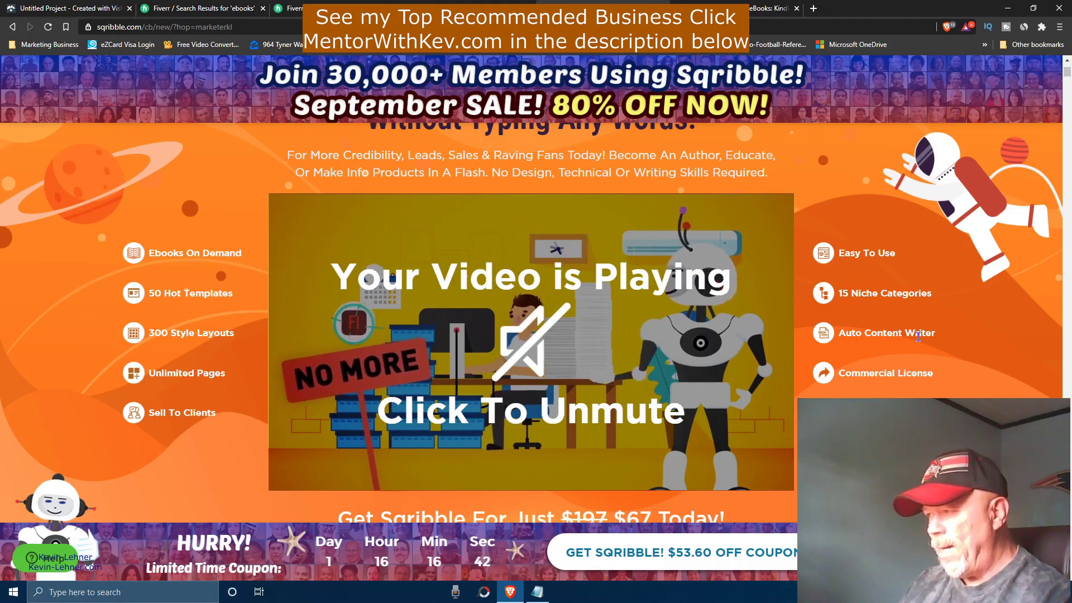
pyautogui.moveTo(936, 373); pyautogui.dragTo(840, 334)
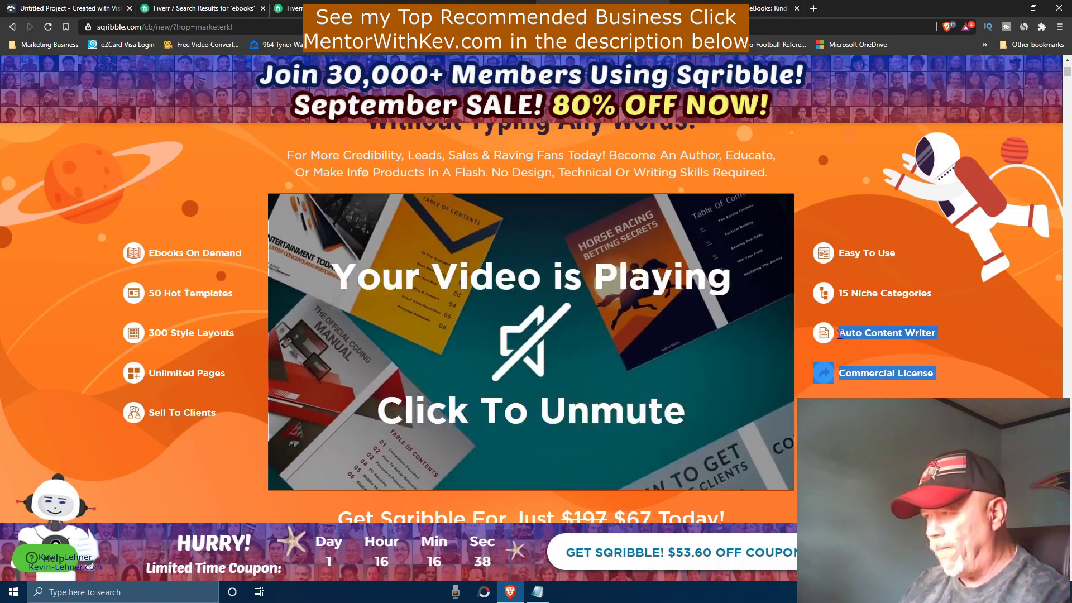
pyautogui.click(982, 362)
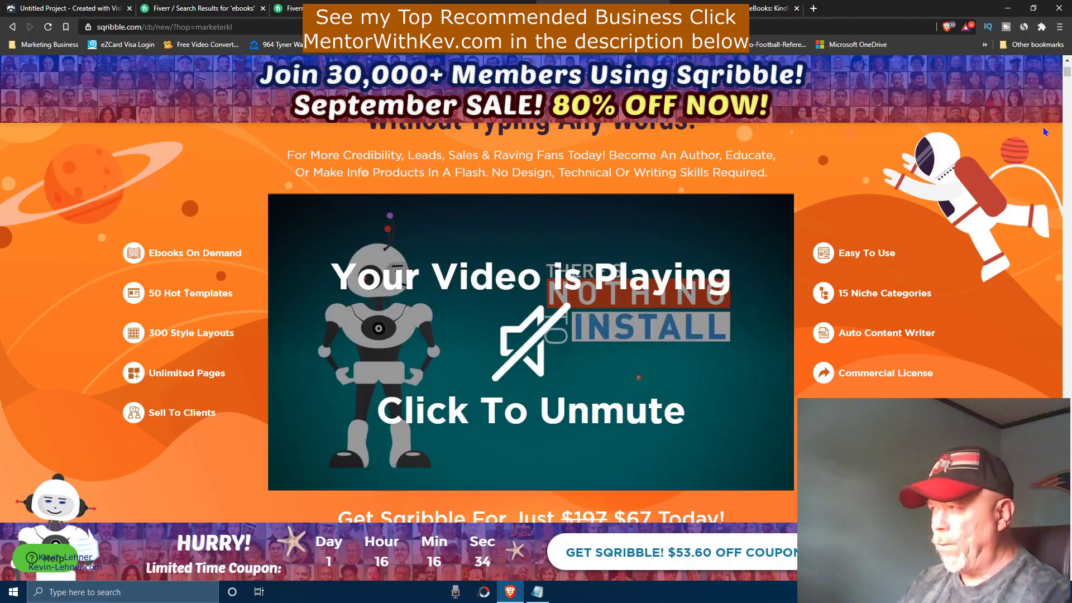
# - Examine the sample ebooks, content options and purchase offer further down the Sqribble page, and return to its beginning
pyautogui.moveTo(1066, 72); pyautogui.dragTo(1067, 183)
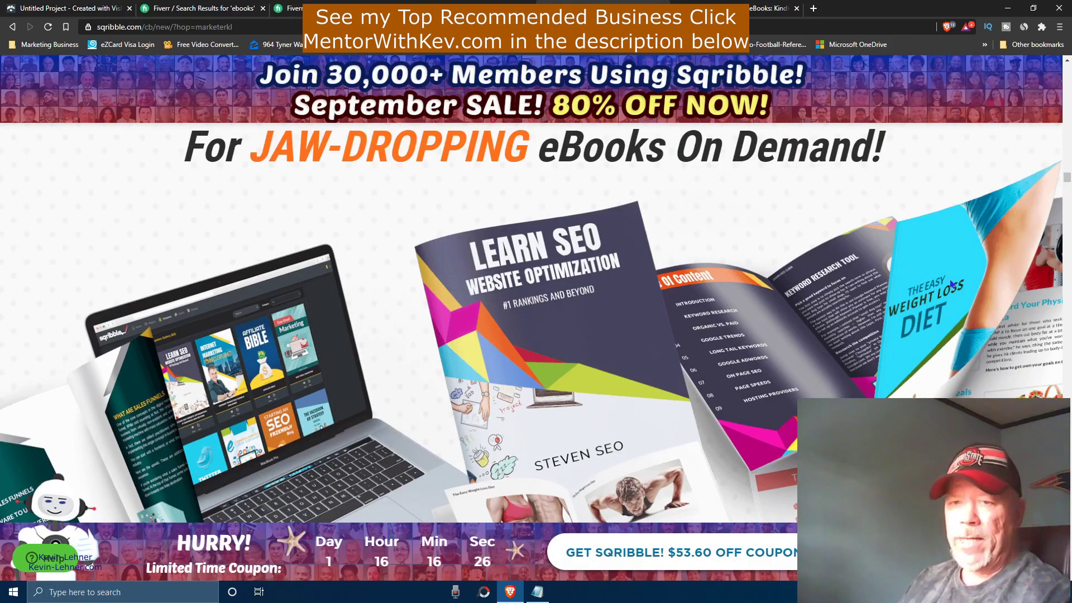
pyautogui.scroll(-1, 952, 284)
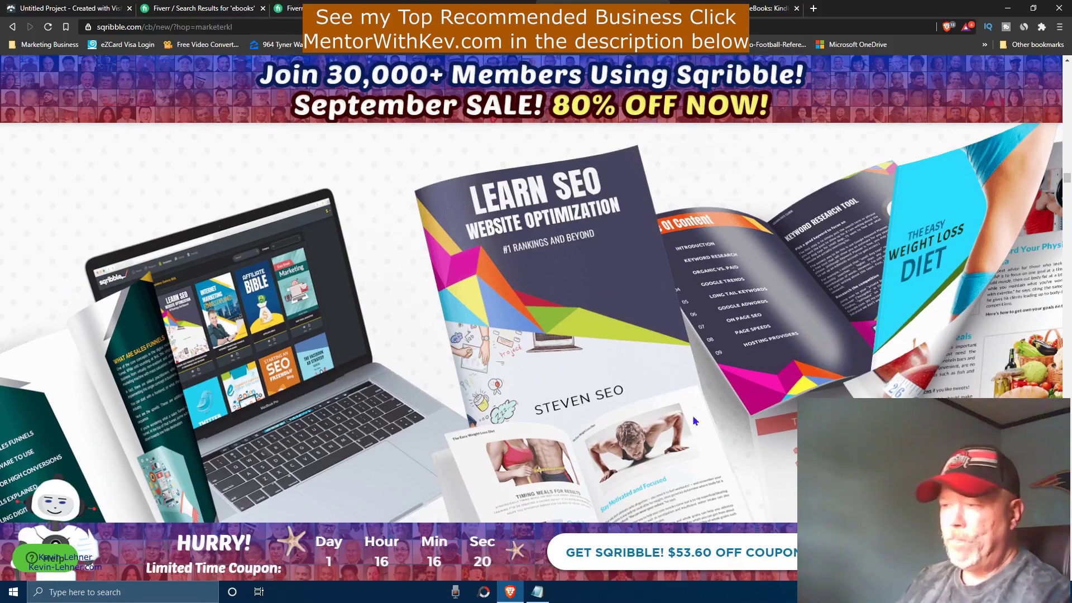
pyautogui.scroll(10, 702, 403)
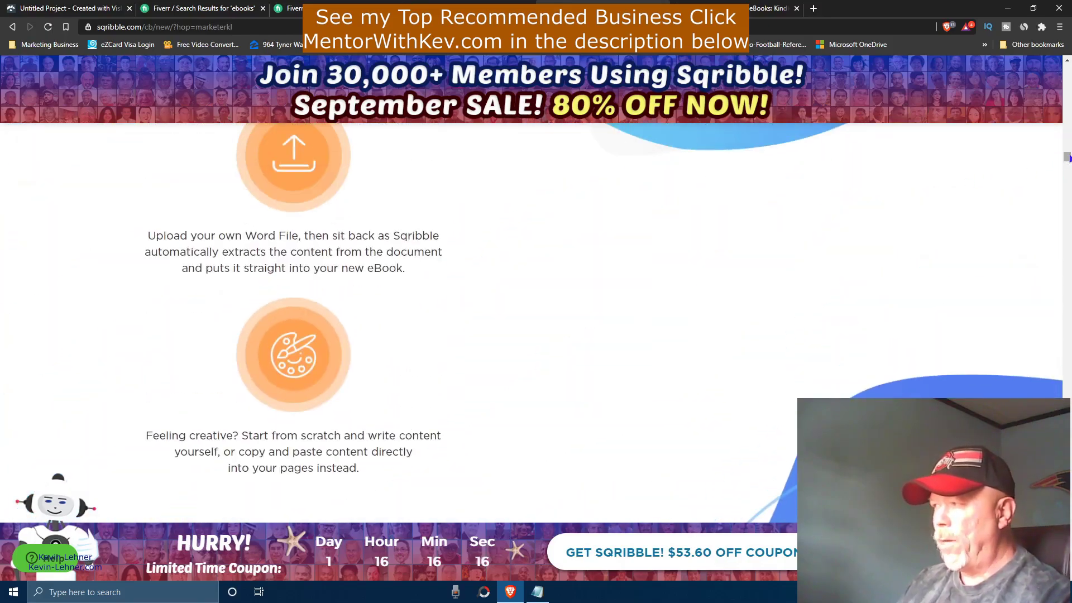
pyautogui.moveTo(1067, 158); pyautogui.dragTo(1067, 76)
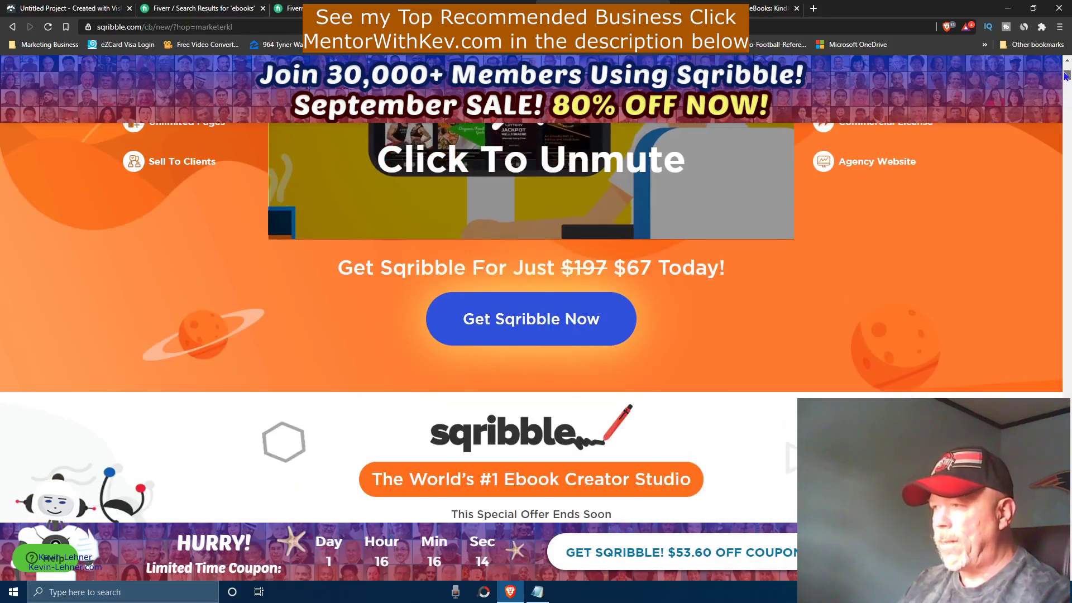
pyautogui.scroll(1, 927, 201)
pyautogui.scroll(-1, 927, 201)
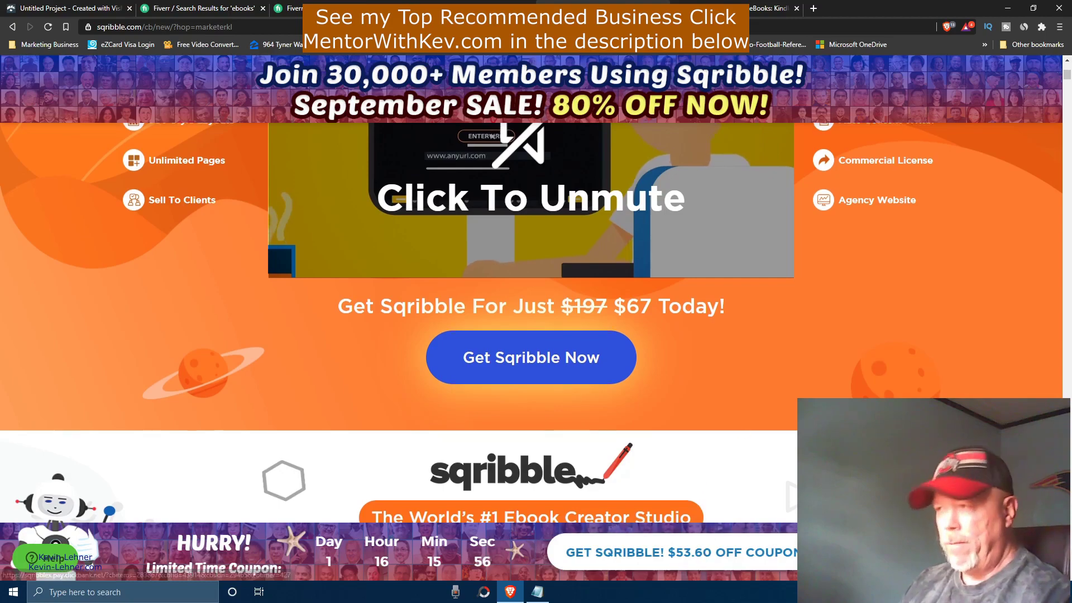
pyautogui.scroll(7, 514, 502)
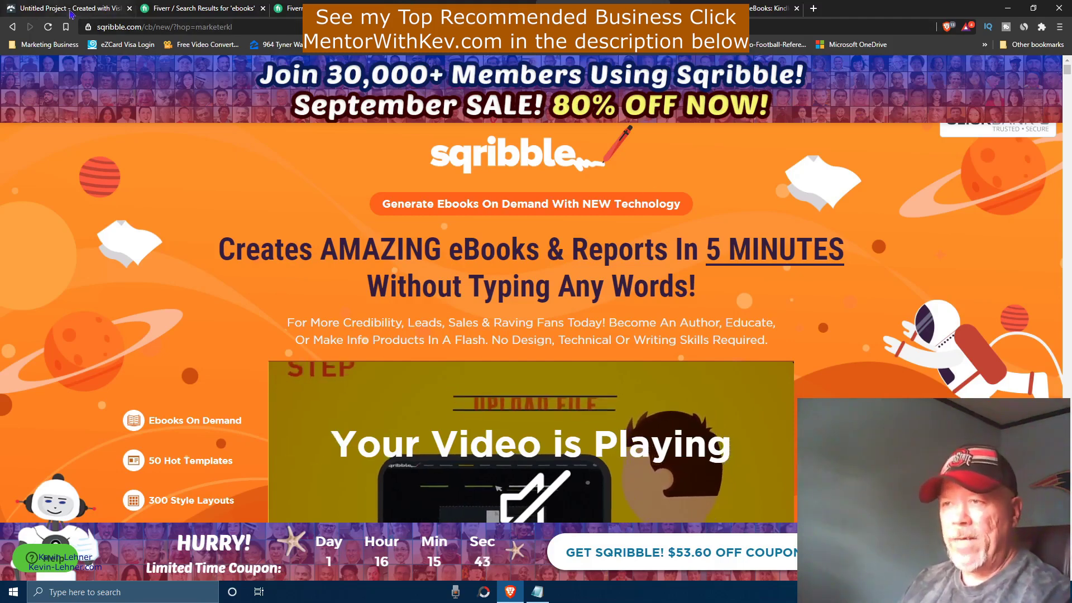
# - Compare the Introduction page in Visme with the Sqribble sales page by switching between them, ending on Sqribble
pyautogui.click(71, 14)
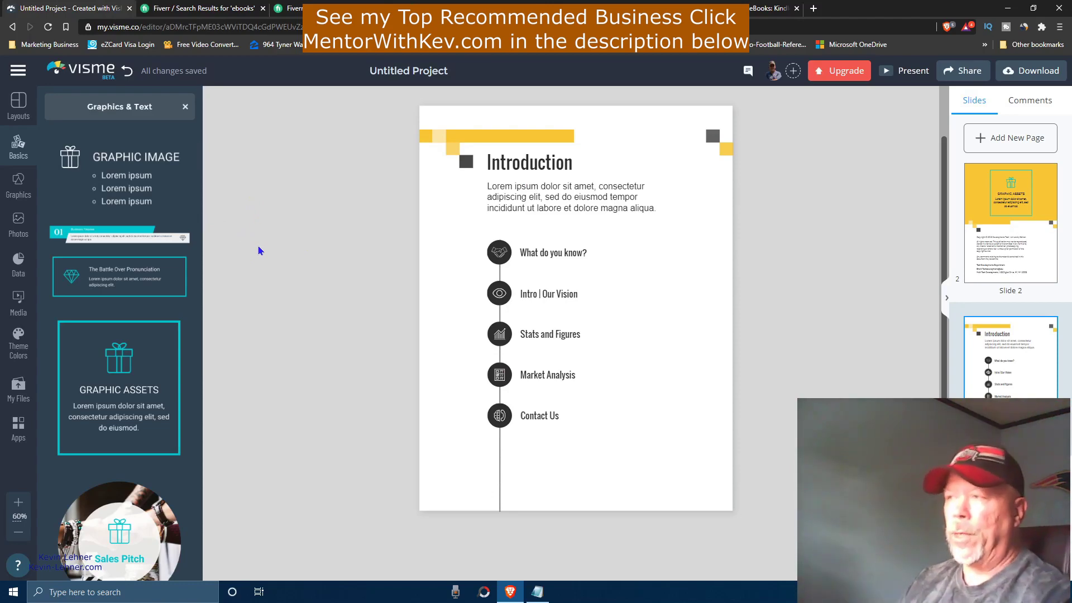
pyautogui.click(597, 8)
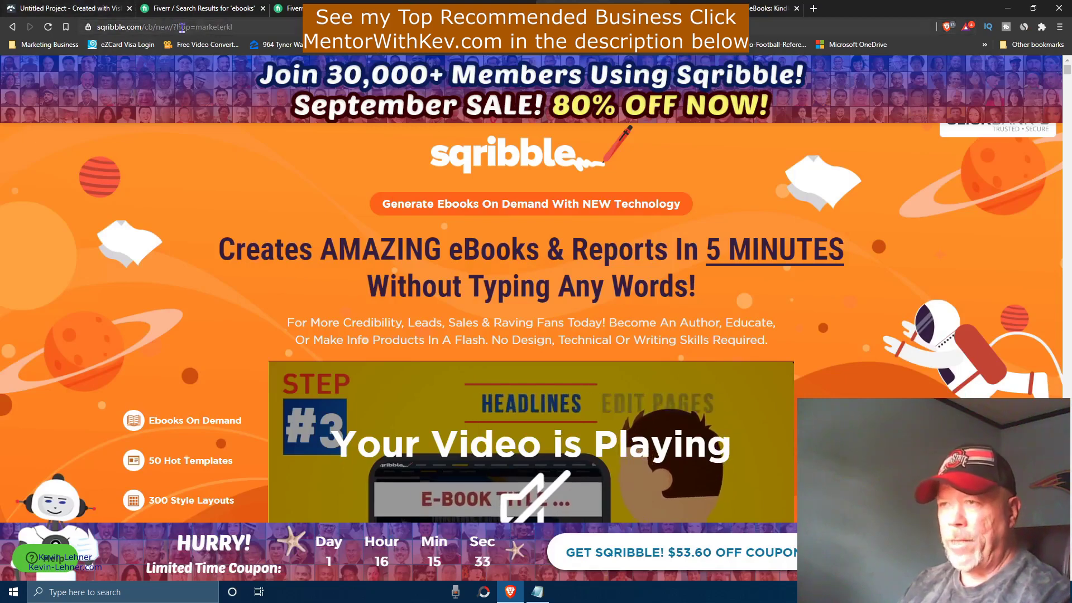
pyautogui.click(76, 10)
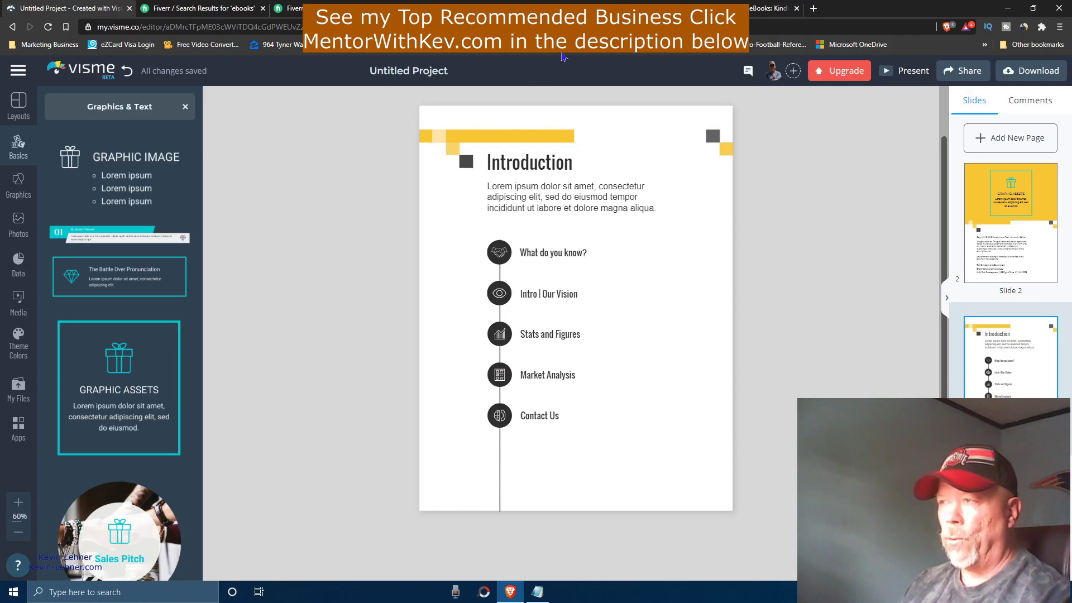
pyautogui.click(597, 9)
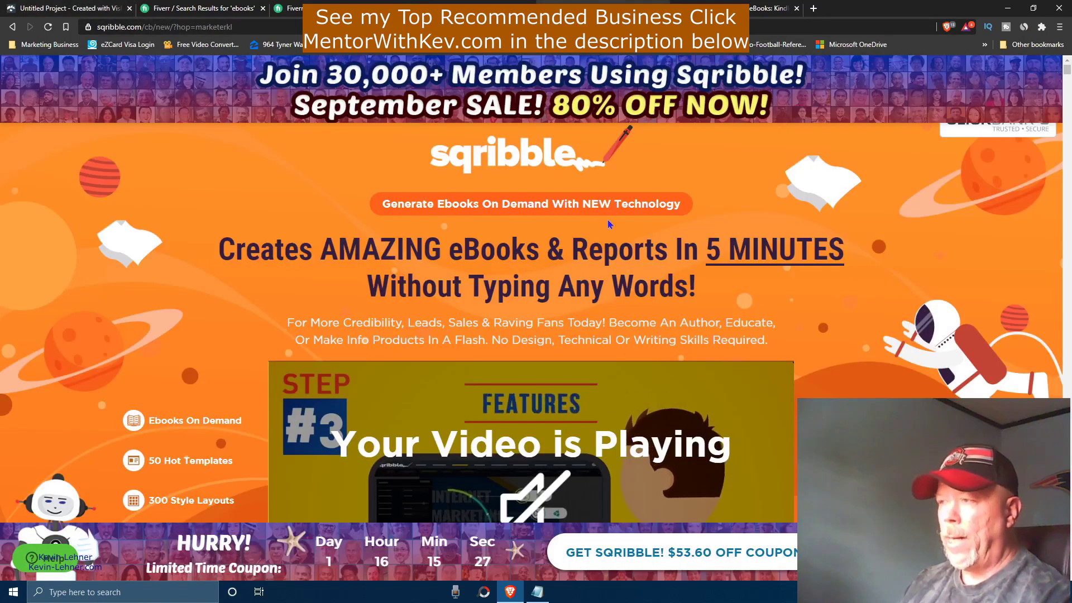